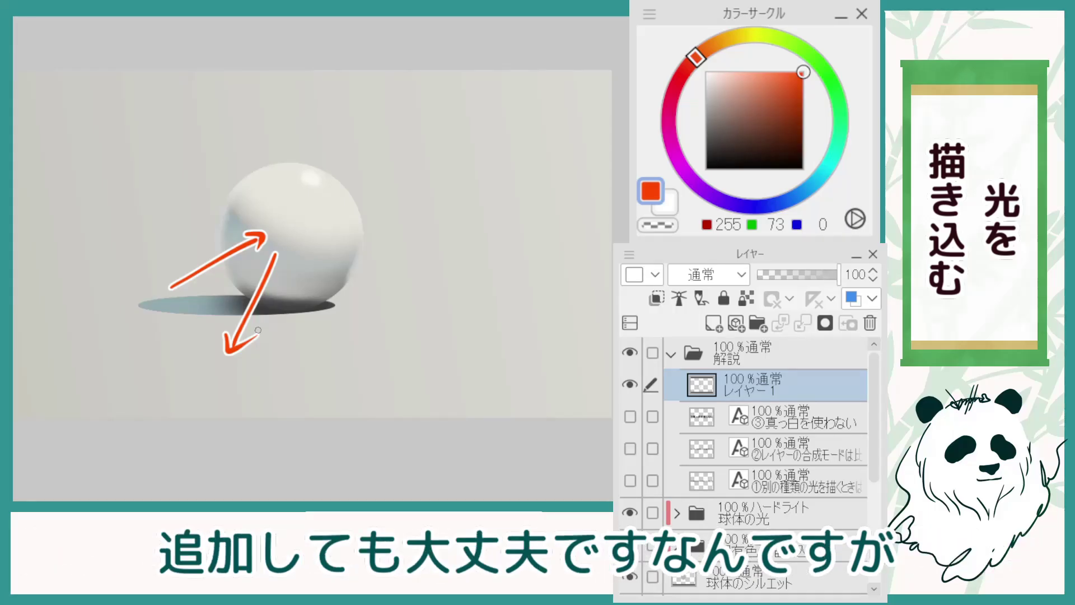
# Step: Erase the red arrows from the annotation layer and show the 固有色の描き込み folder with its 青 and 模様 colour layers
pyautogui.press('Delete')
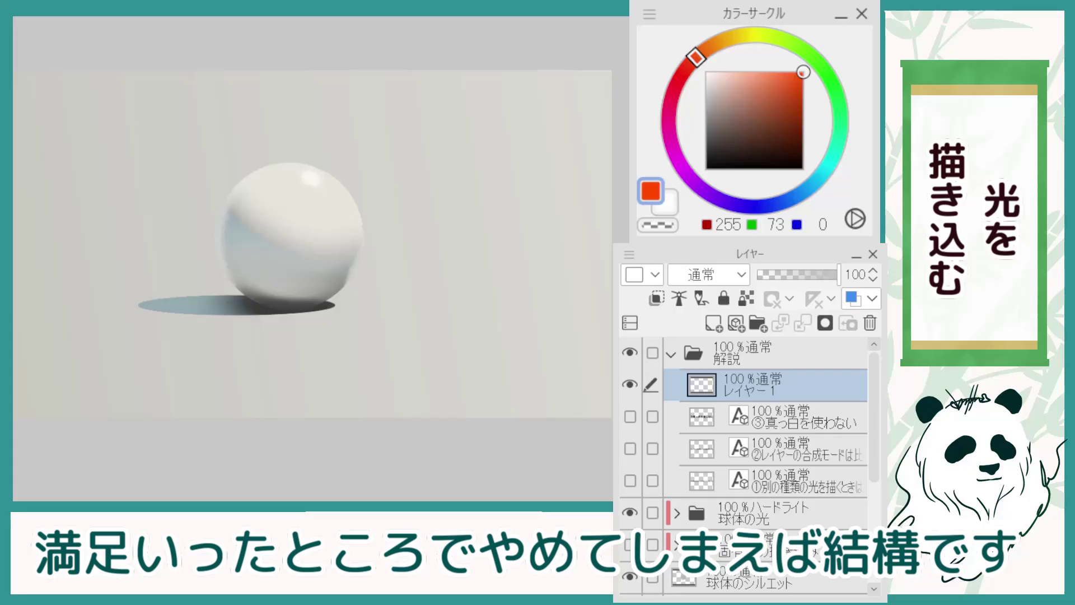
pyautogui.scroll(-4, 867, 443)
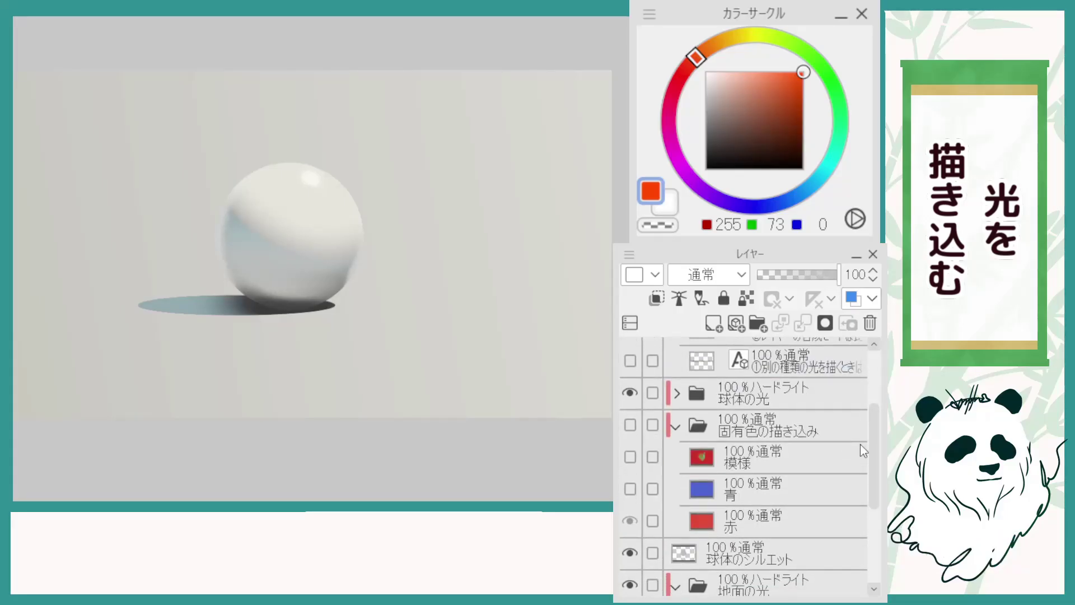
pyautogui.click(630, 424)
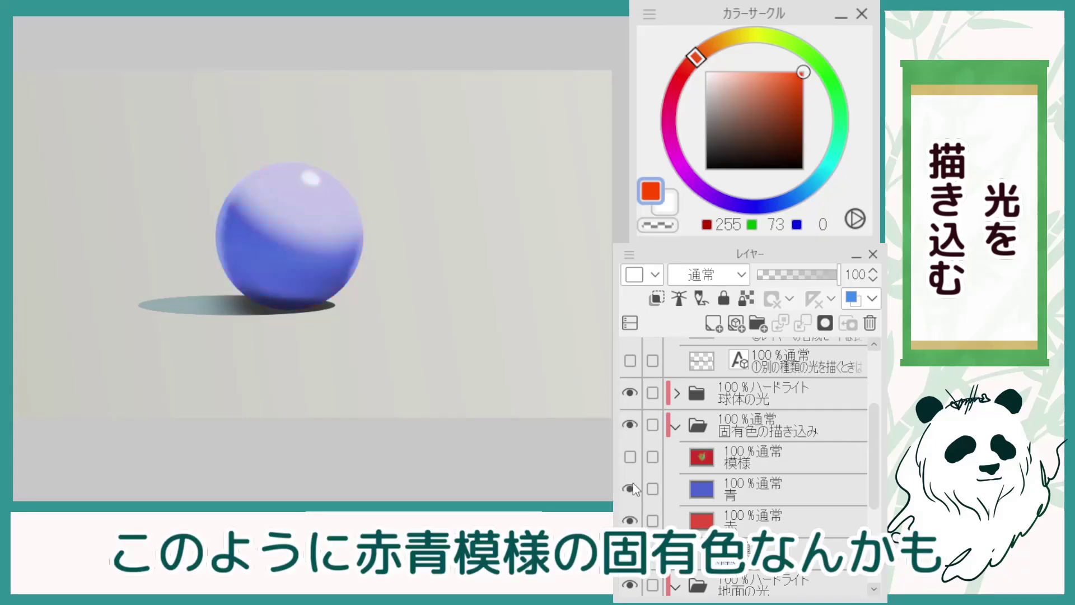
pyautogui.click(631, 455)
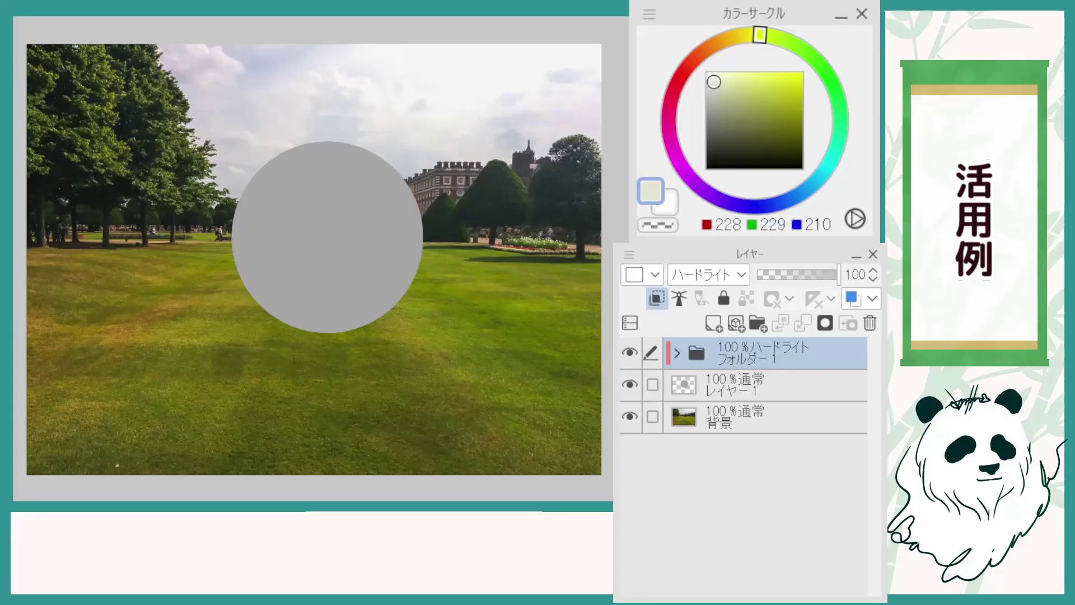
# Step: Expand the Hard Light folder フォルダー 1 and show the dark base layer レイヤー 2 over the grey circle
pyautogui.click(782, 384)
pyautogui.click(773, 349)
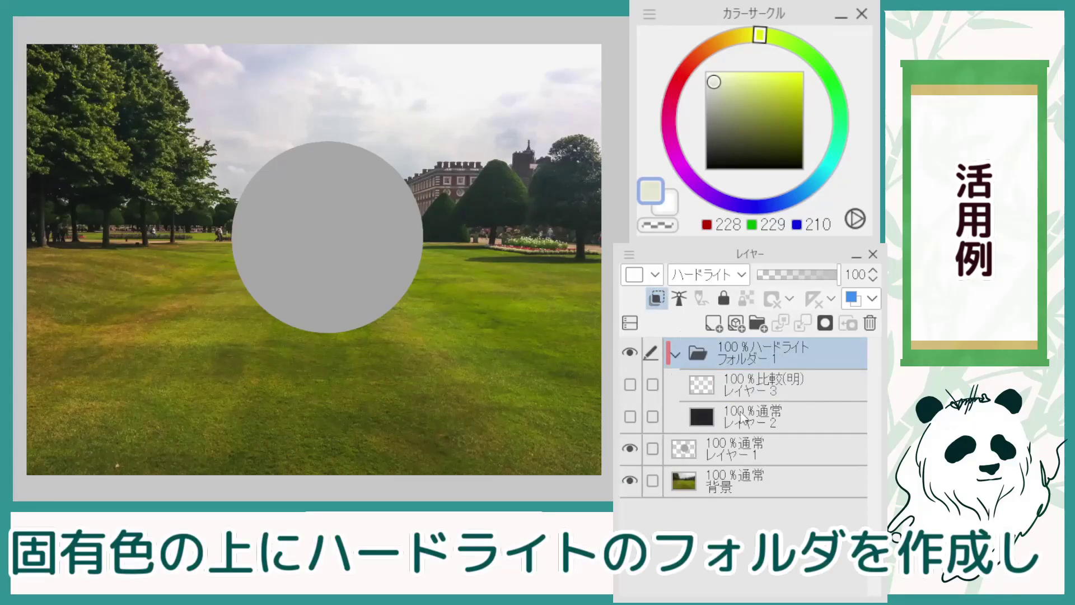
pyautogui.click(773, 421)
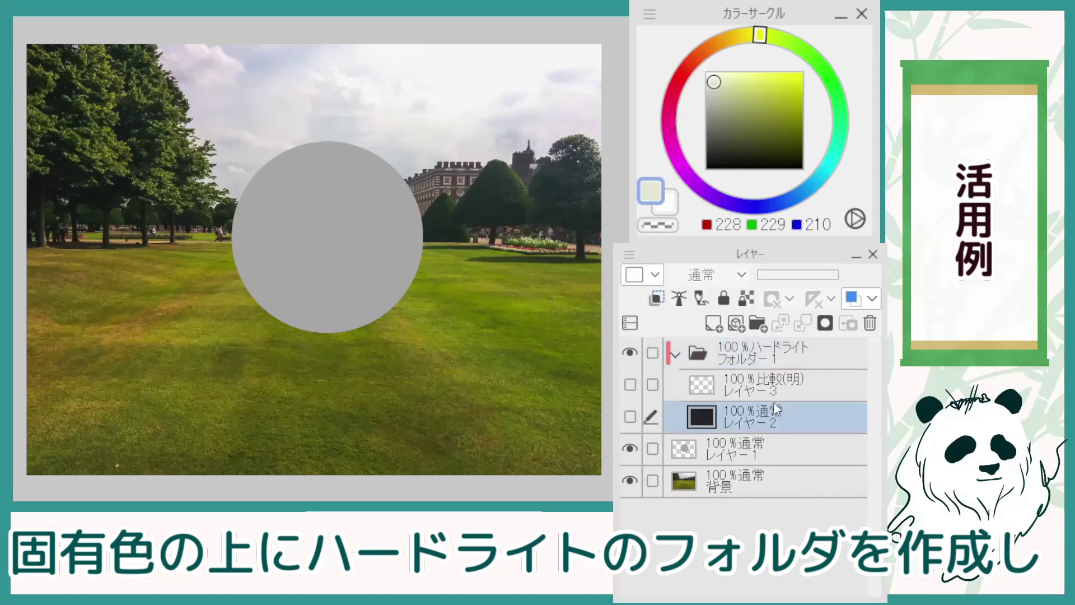
pyautogui.click(631, 415)
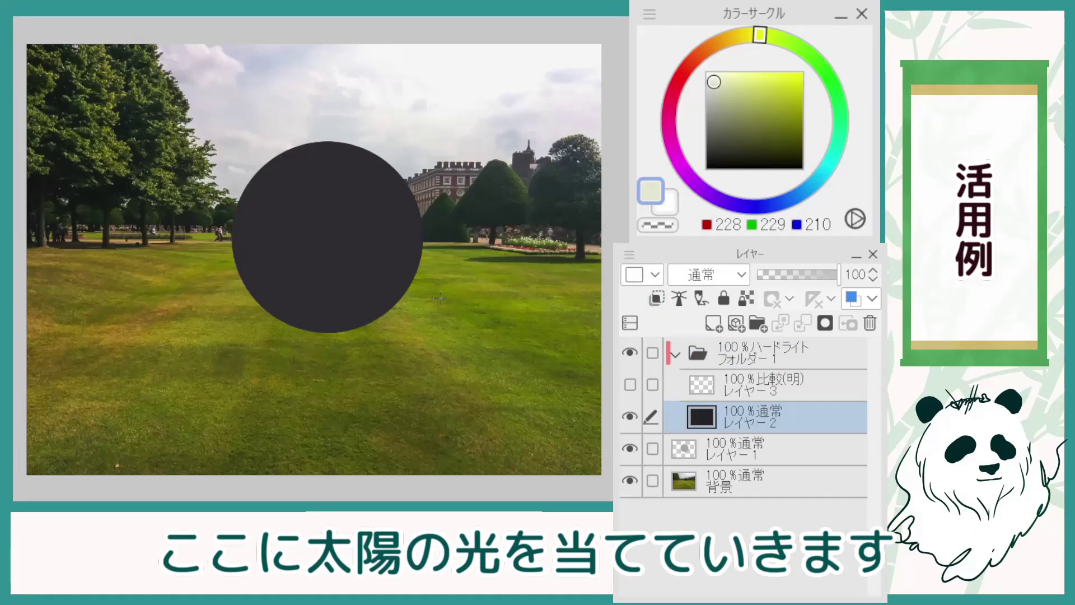
# Step: Paint the sunlight as a soft near-white gradient (RGB 236, 236, 228) on the sphere's upper right edge on レイヤー 3
pyautogui.click(709, 84)
pyautogui.click(706, 80)
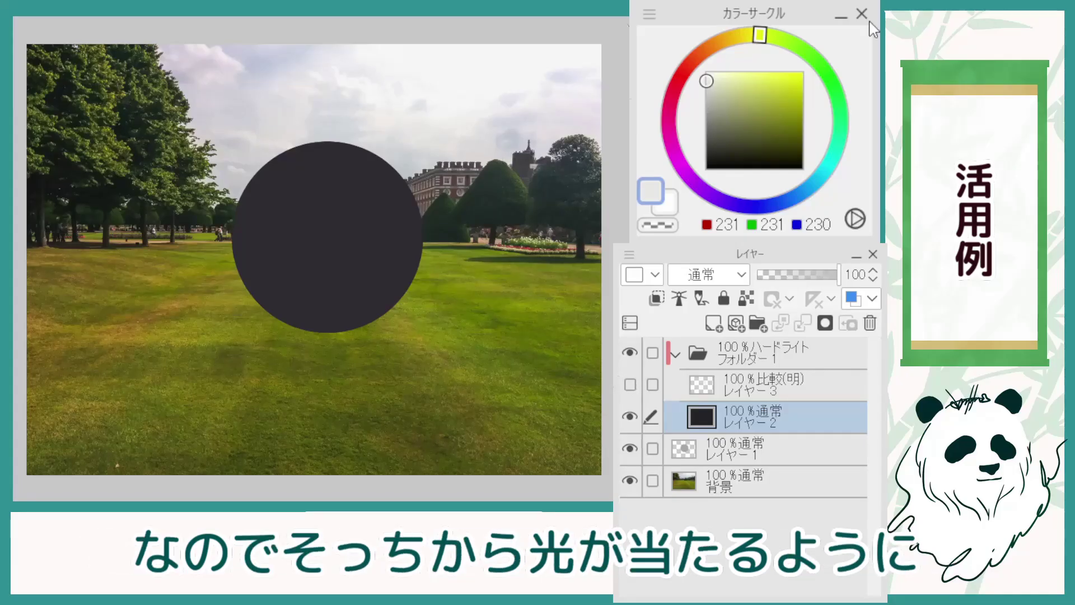
pyautogui.click(632, 384)
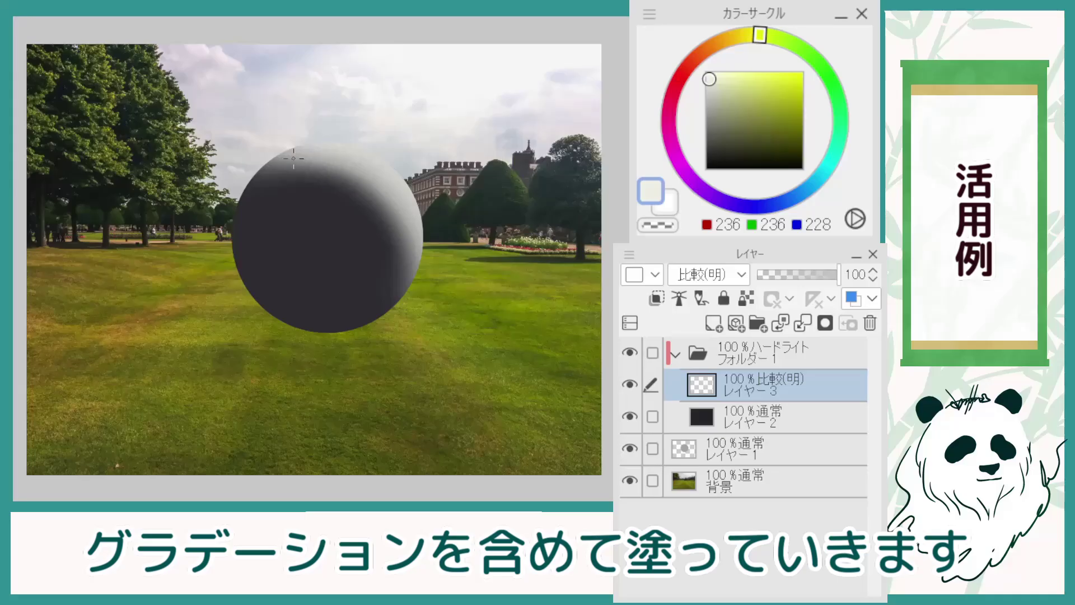
# Step: Hide the sunlight layer, add a new 比較(明) layer and sample a pale cloud colour (RGB 216, 215, 223) from the sky
pyautogui.click(629, 384)
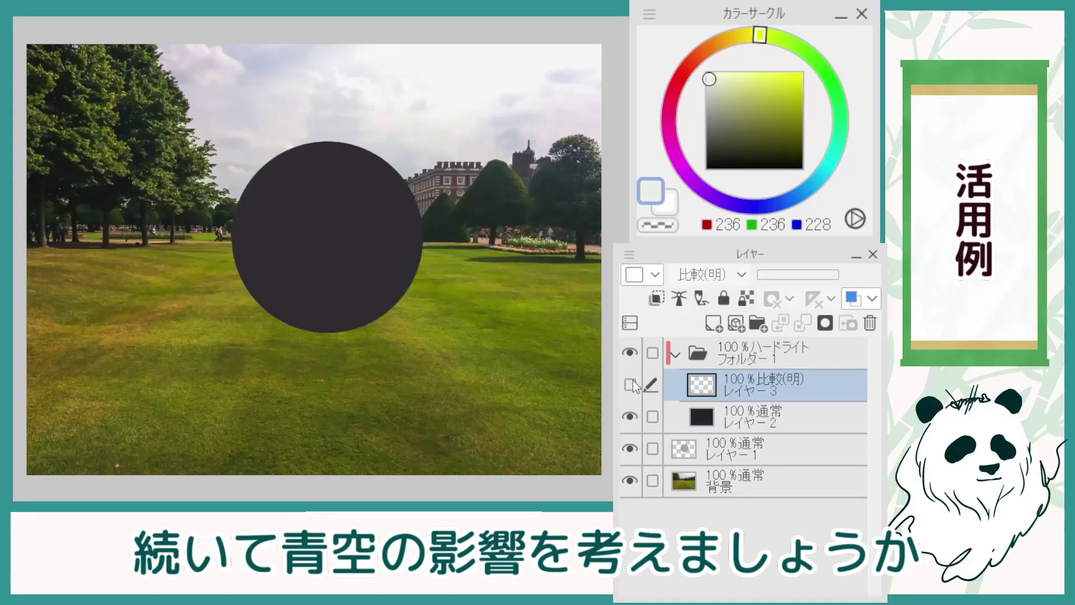
pyautogui.hotkey('ctrl', 'shift', 'n')
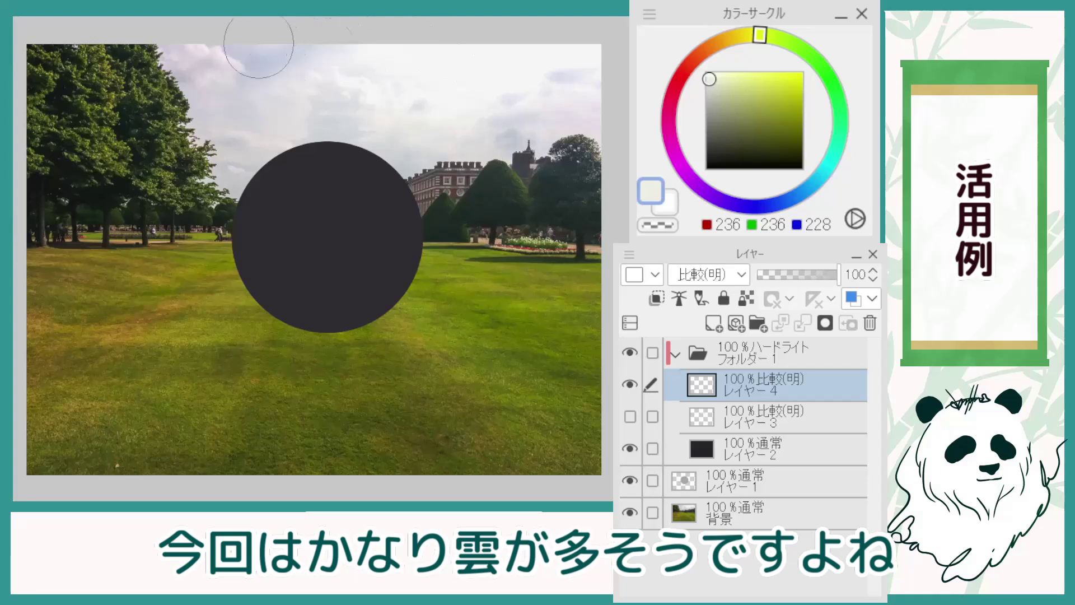
pyautogui.keyDown('alt'); pyautogui.click(329, 83); pyautogui.keyUp('alt')
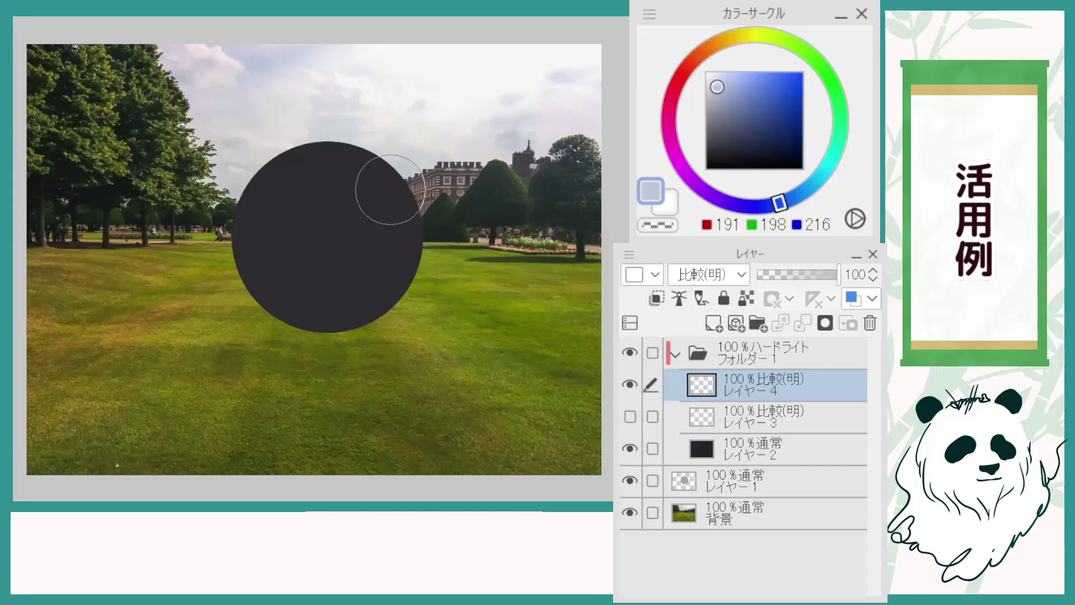
pyautogui.keyDown('alt'); pyautogui.click(291, 72); pyautogui.keyUp('alt')
pyautogui.keyDown('alt'); pyautogui.click(269, 85); pyautogui.keyUp('alt')
pyautogui.keyDown('alt'); pyautogui.click(267, 82); pyautogui.keyUp('alt')
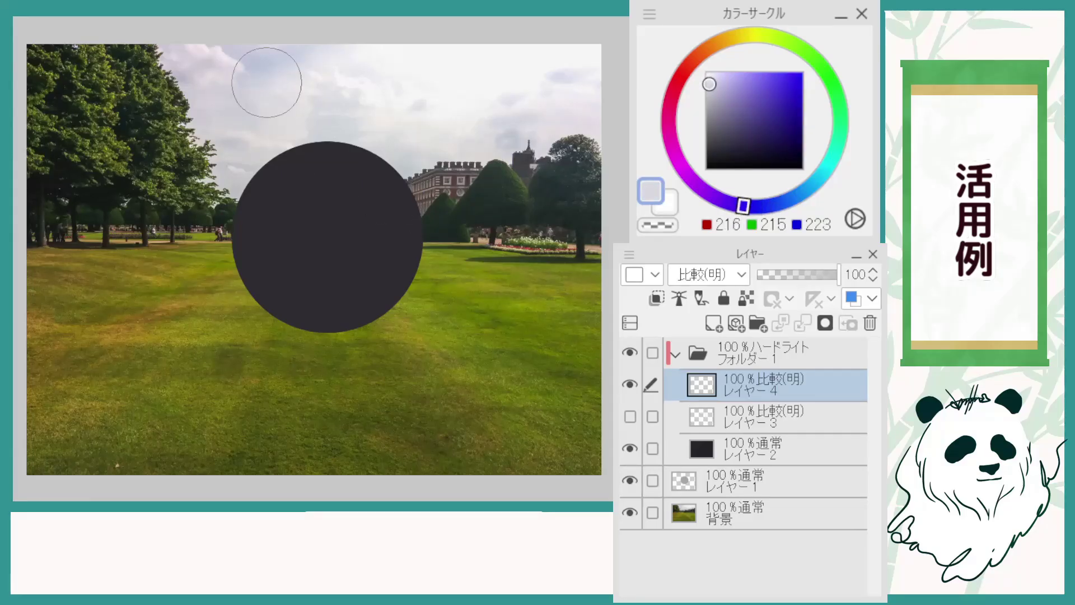
# Step: Paint the sky light as a gradient over the sphere from the top down and lower the layer's opacity to 64%
pyautogui.moveTo(184, 179)
pyautogui.mouseDown()
pyautogui.moveTo(306, 202)
pyautogui.moveTo(444, 163)
pyautogui.mouseUp()
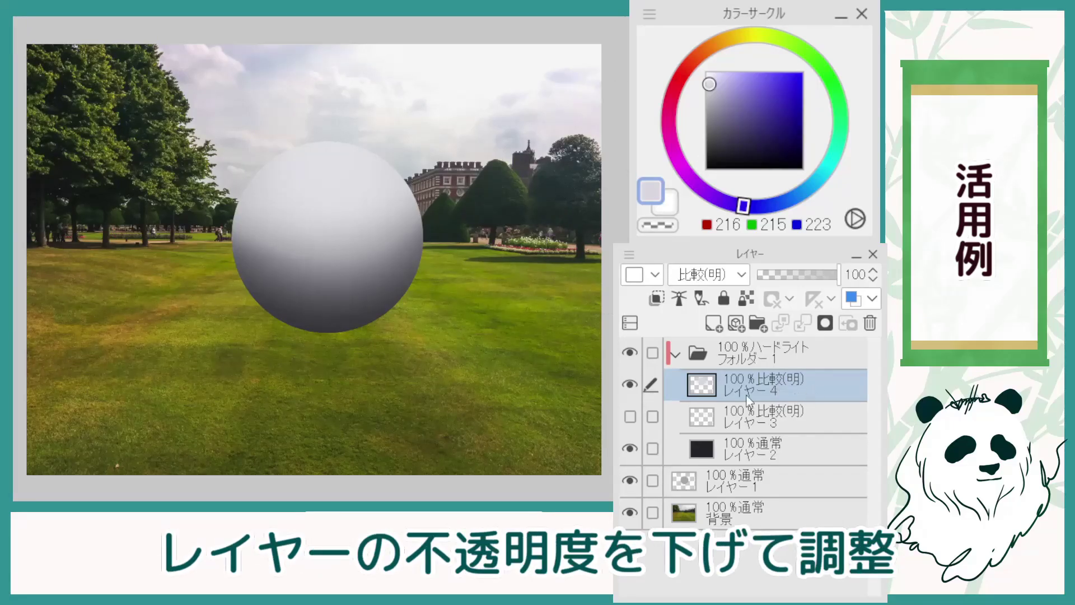
pyautogui.click(804, 274)
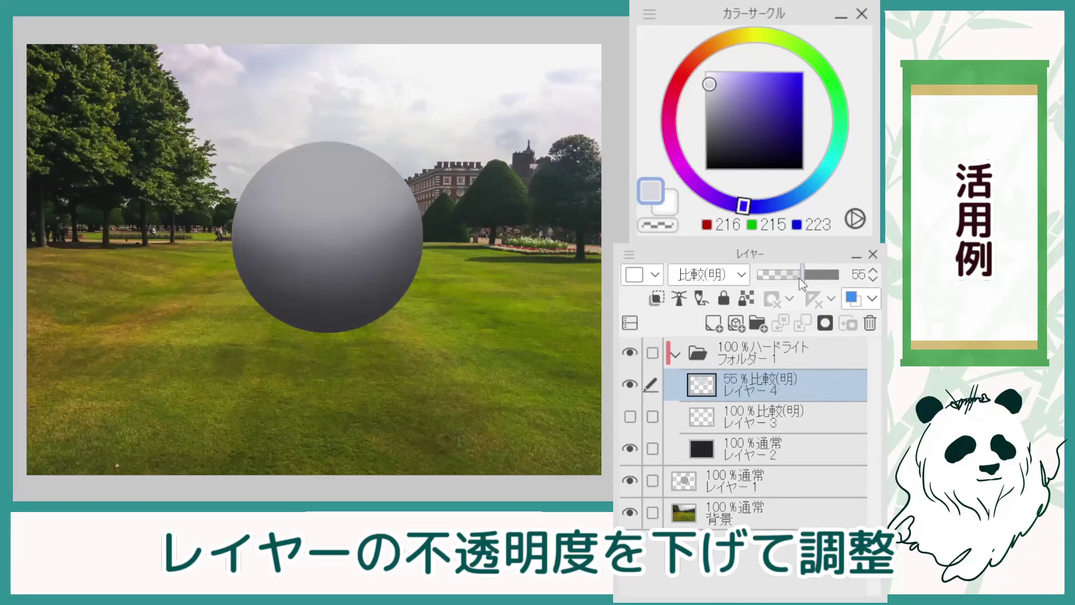
pyautogui.click(810, 275)
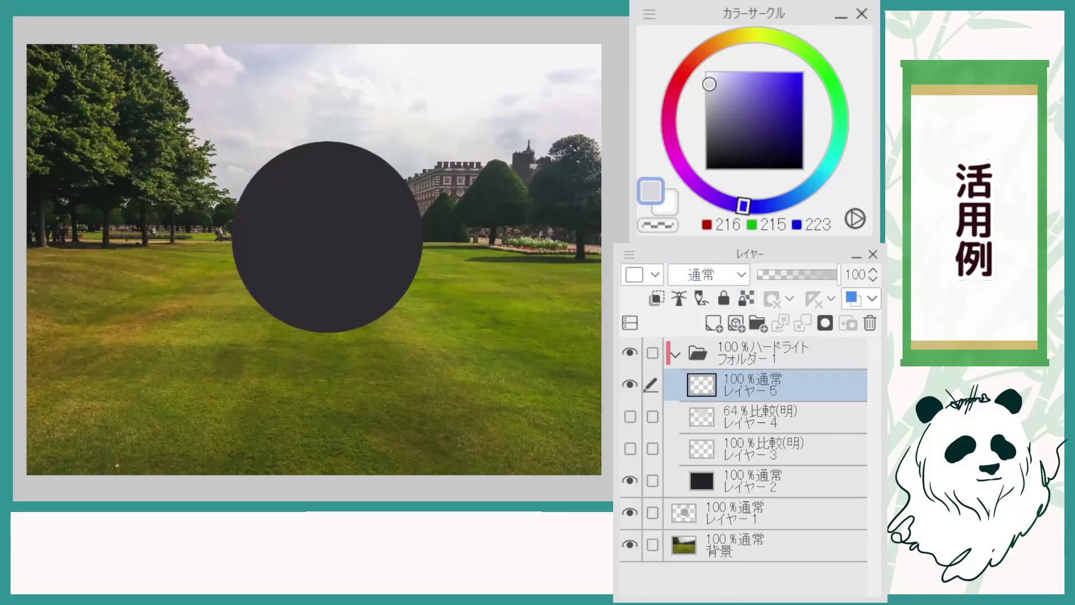
# Step: Paint the grass reflection on the sphere's lower half in a sampled olive (RGB 97, 95, 18) and soften its bottom edge with the eraser
pyautogui.keyDown('alt'); pyautogui.click(229, 351); pyautogui.keyUp('alt')
pyautogui.keyDown('alt'); pyautogui.click(230, 349); pyautogui.keyUp('alt')
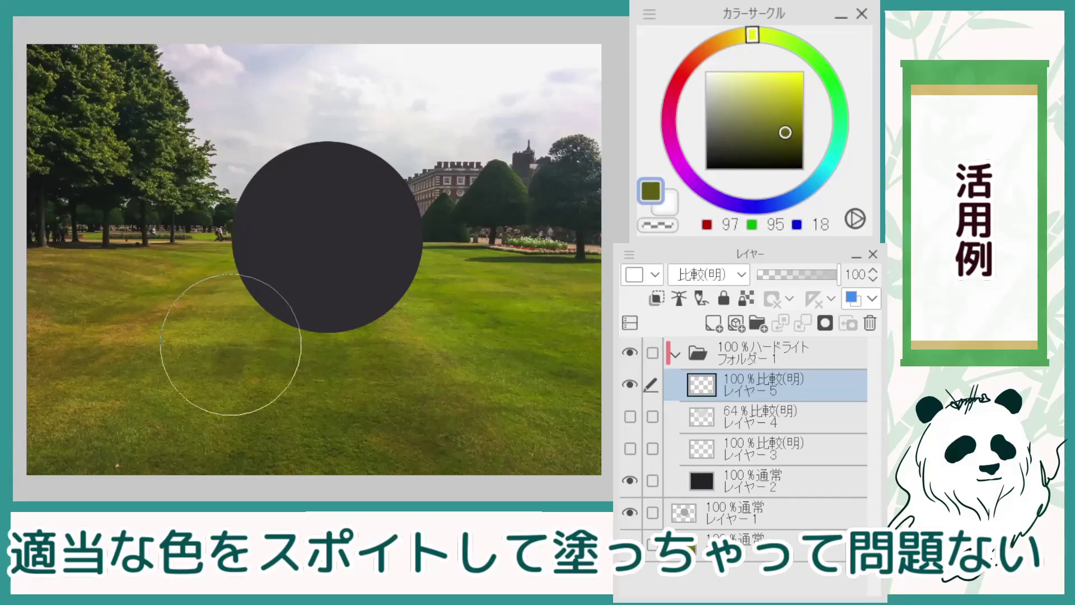
pyautogui.moveTo(231, 345)
pyautogui.mouseDown()
pyautogui.moveTo(248, 319)
pyautogui.moveTo(230, 293)
pyautogui.moveTo(262, 321)
pyautogui.moveTo(334, 329)
pyautogui.moveTo(265, 301)
pyautogui.moveTo(357, 293)
pyautogui.moveTo(208, 247)
pyautogui.moveTo(243, 298)
pyautogui.moveTo(484, 356)
pyautogui.mouseUp()
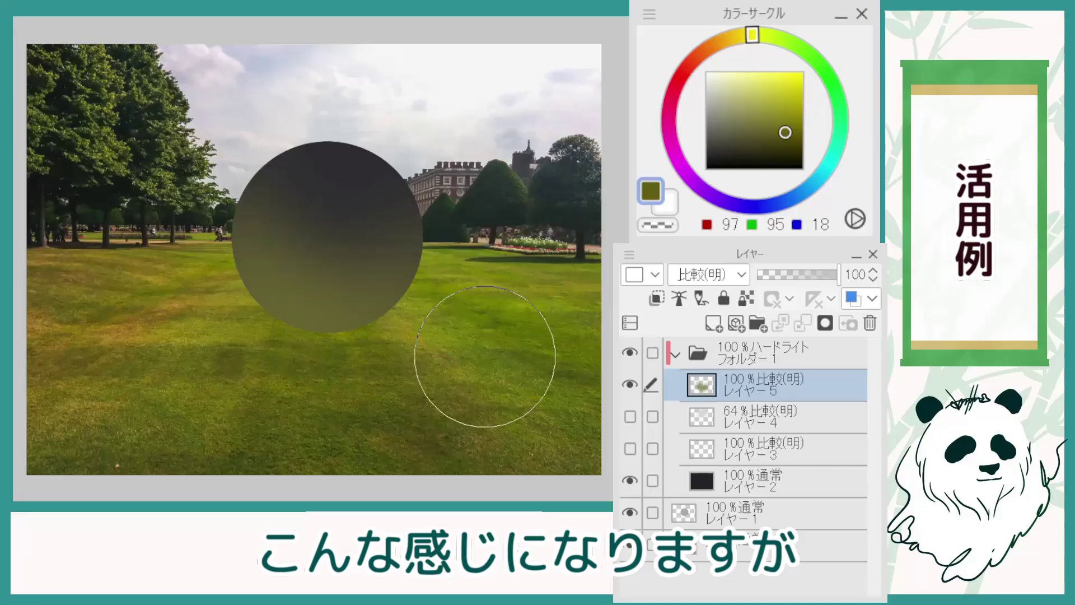
pyautogui.press('e')
pyautogui.moveTo(316, 341)
pyautogui.mouseDown()
pyautogui.moveTo(350, 345)
pyautogui.moveTo(282, 328)
pyautogui.moveTo(361, 321)
pyautogui.moveTo(273, 323)
pyautogui.moveTo(380, 321)
pyautogui.mouseUp()
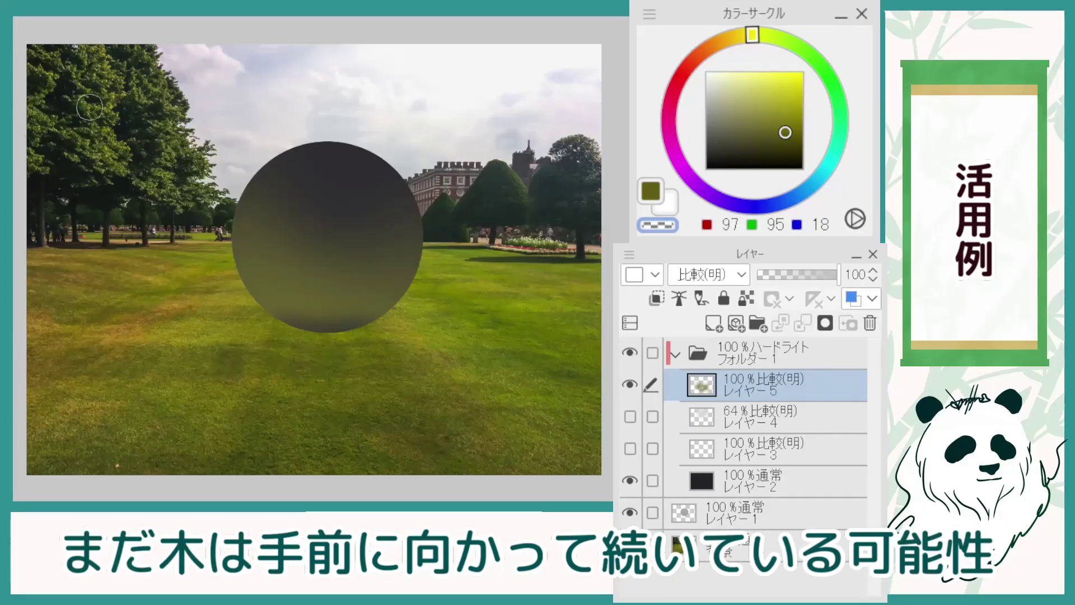
# Step: Sample the tree colour, shift it to RGB 72, 72, 0 and paint the trees' reflected light on the sphere's left side
pyautogui.rightClick(103, 144)
pyautogui.rightClick(104, 144)
pyautogui.rightClick(93, 136)
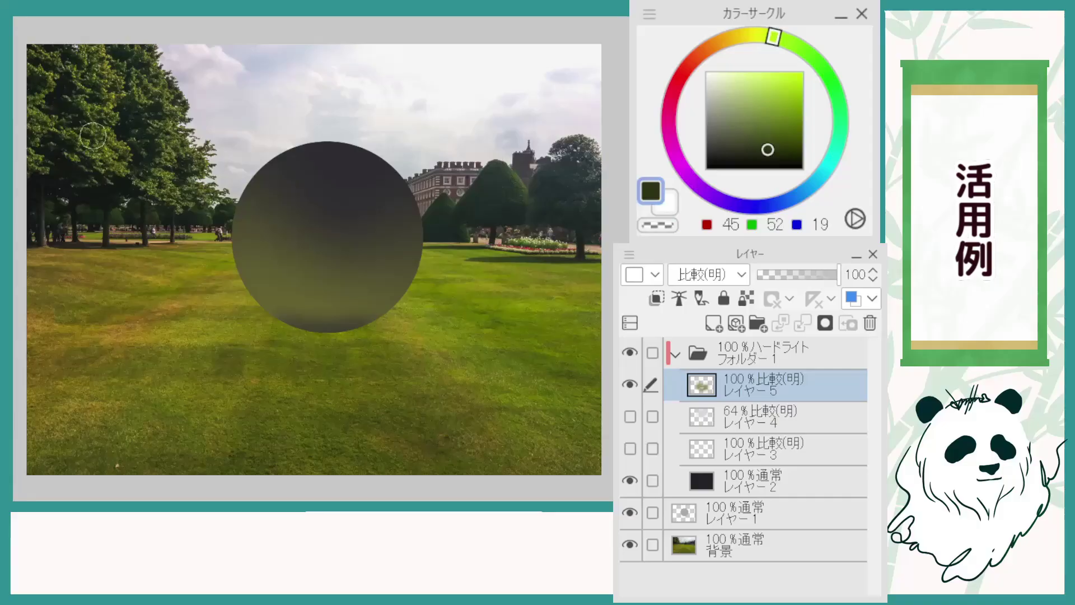
pyautogui.moveTo(773, 37); pyautogui.dragTo(754, 34)
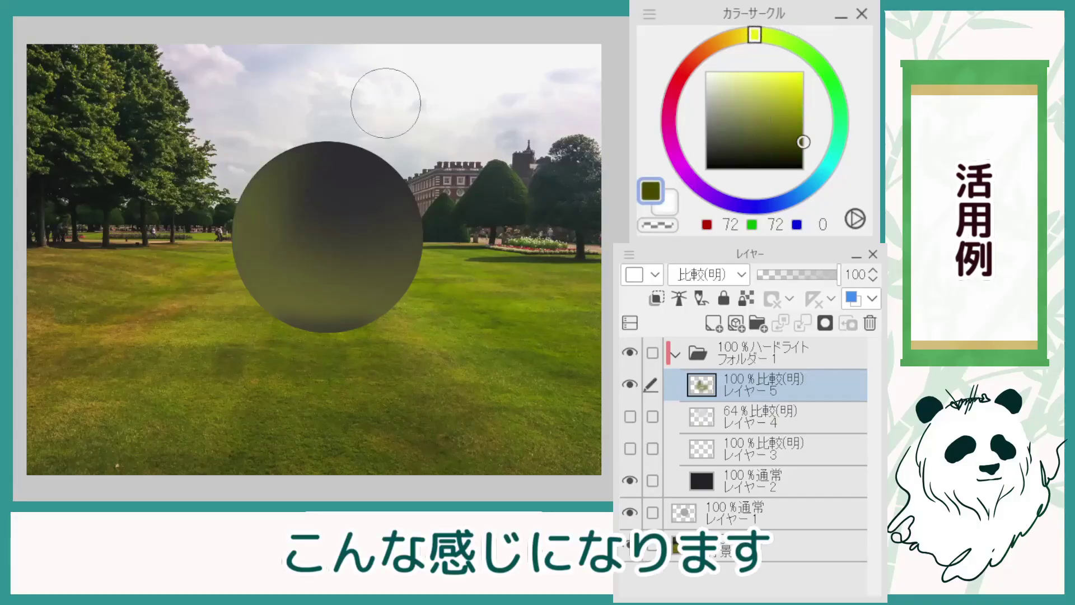
# Step: Hide the ground reflection layer and add a new layer in 比較(明) mode for the rim light
pyautogui.click(629, 384)
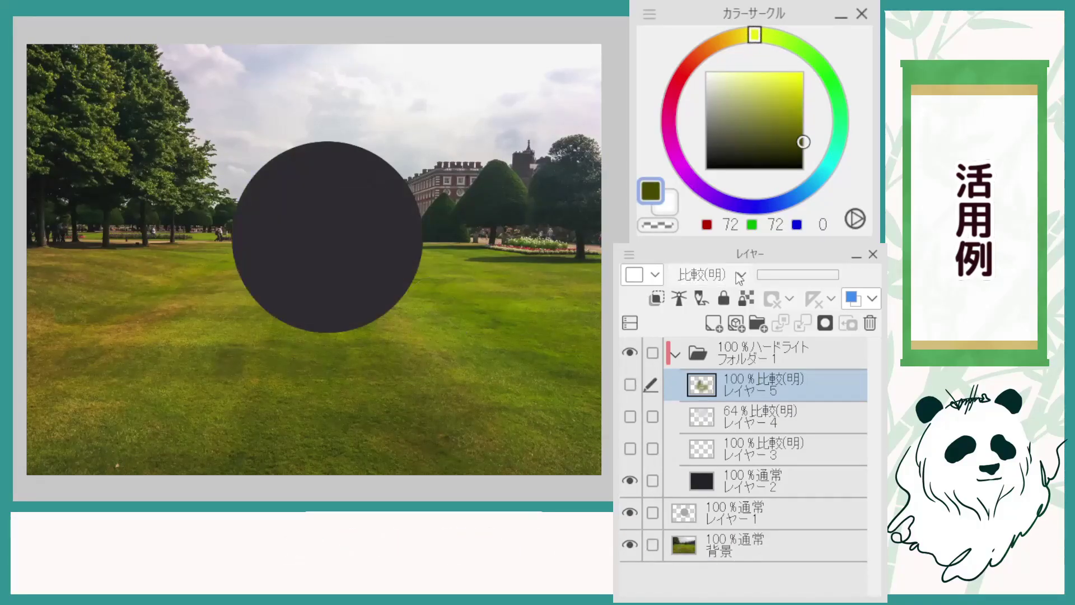
pyautogui.click(713, 323)
pyautogui.click(727, 270)
pyautogui.click(744, 398)
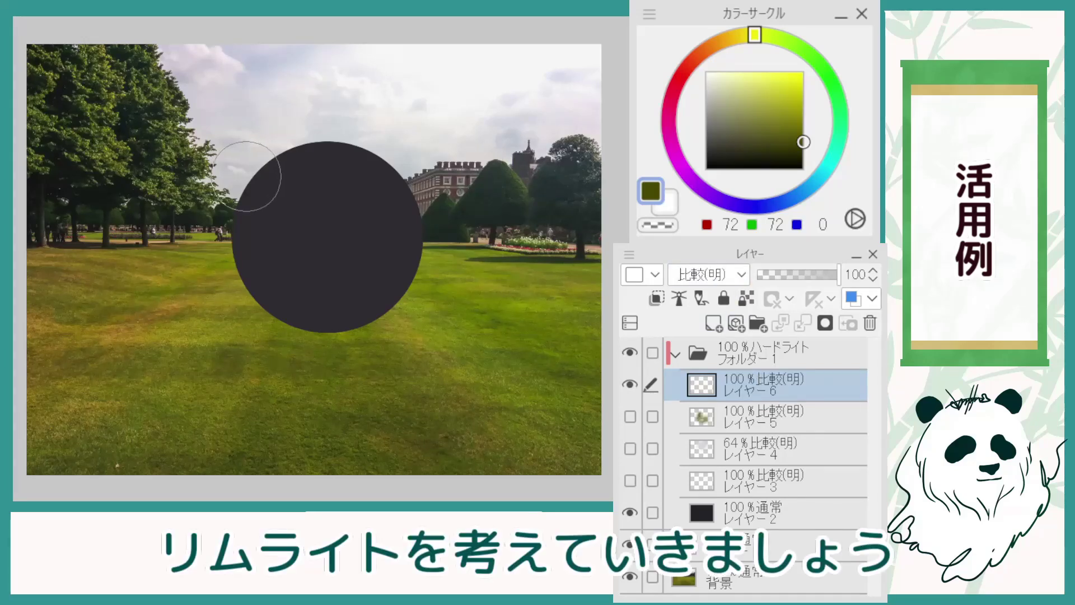
# Step: Paint a thin rim light around the sphere's edge with colours sampled from the background right beside each spot
pyautogui.keyDown('alt'); pyautogui.click(219, 213); pyautogui.keyUp('alt')
pyautogui.keyDown('alt'); pyautogui.click(232, 211); pyautogui.keyUp('alt')
pyautogui.keyDown('alt'); pyautogui.click(232, 212); pyautogui.keyUp('alt')
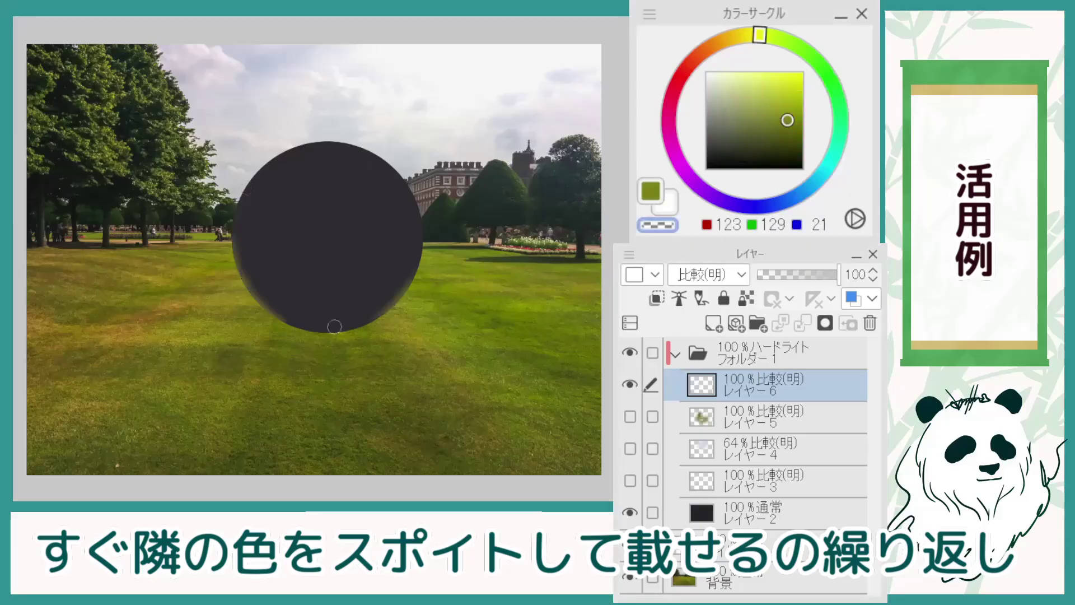
pyautogui.keyDown('alt'); pyautogui.click(431, 248); pyautogui.keyUp('alt')
pyautogui.keyDown('alt'); pyautogui.click(431, 232); pyautogui.keyUp('alt')
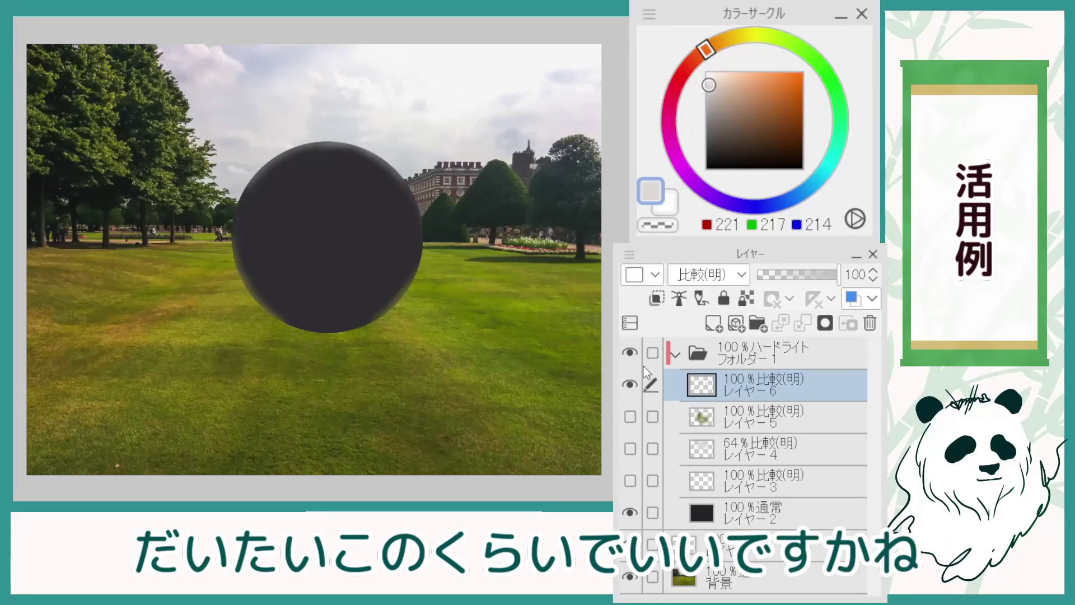
# Step: Hide the rim light layer and add another 比較(明) layer for the highlight
pyautogui.click(630, 384)
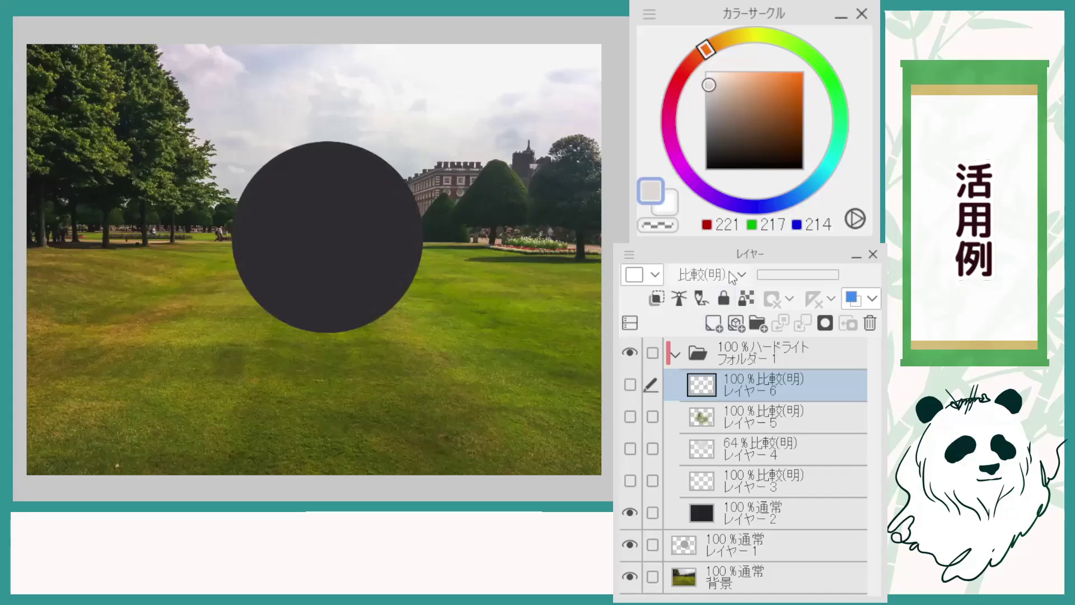
pyautogui.click(714, 323)
pyautogui.click(722, 273)
pyautogui.click(761, 356)
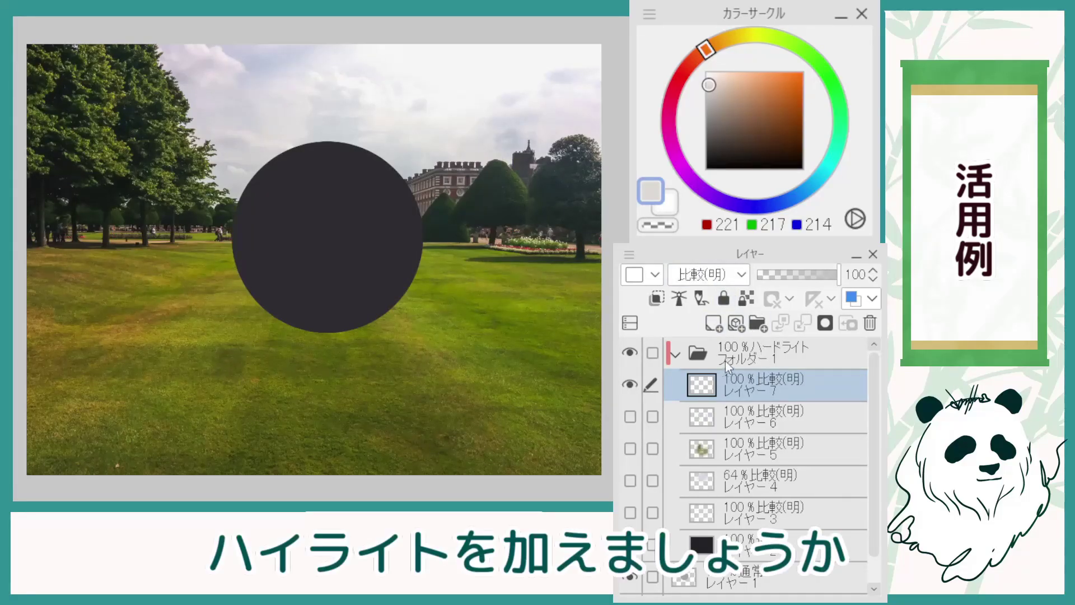
# Step: Paint a small near-white highlight (RGB 251, 250, 242) on the sphere's upper right and show all the hidden light layers
pyautogui.rightClick(536, 49)
pyautogui.rightClick(533, 52)
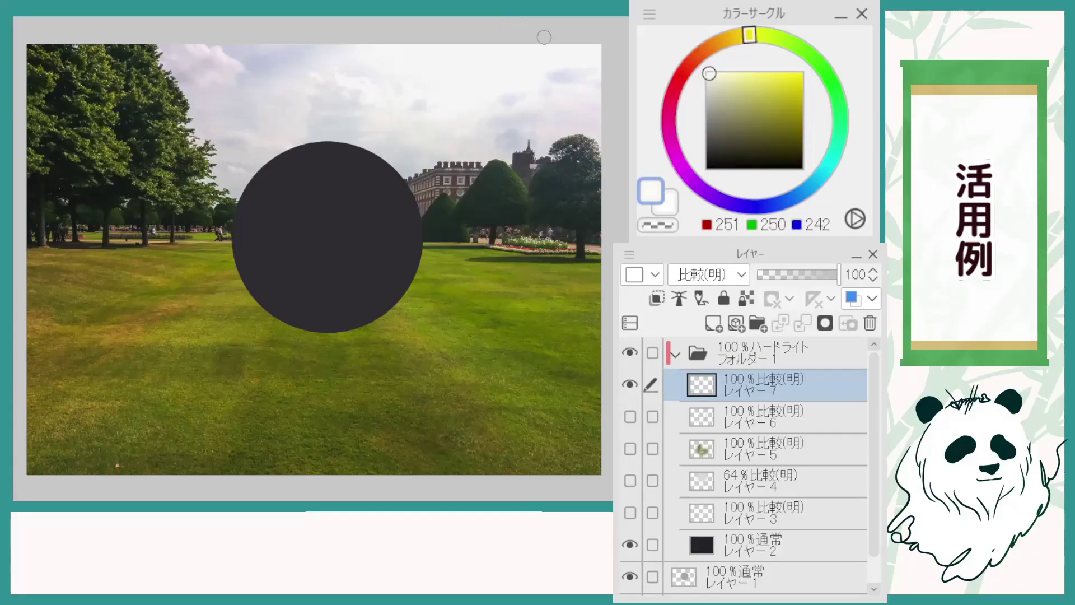
pyautogui.moveTo(381, 173)
pyautogui.mouseDown()
pyautogui.moveTo(408, 201)
pyautogui.moveTo(379, 171)
pyautogui.moveTo(407, 224)
pyautogui.moveTo(384, 178)
pyautogui.moveTo(393, 216)
pyautogui.moveTo(384, 170)
pyautogui.moveTo(398, 198)
pyautogui.mouseUp()
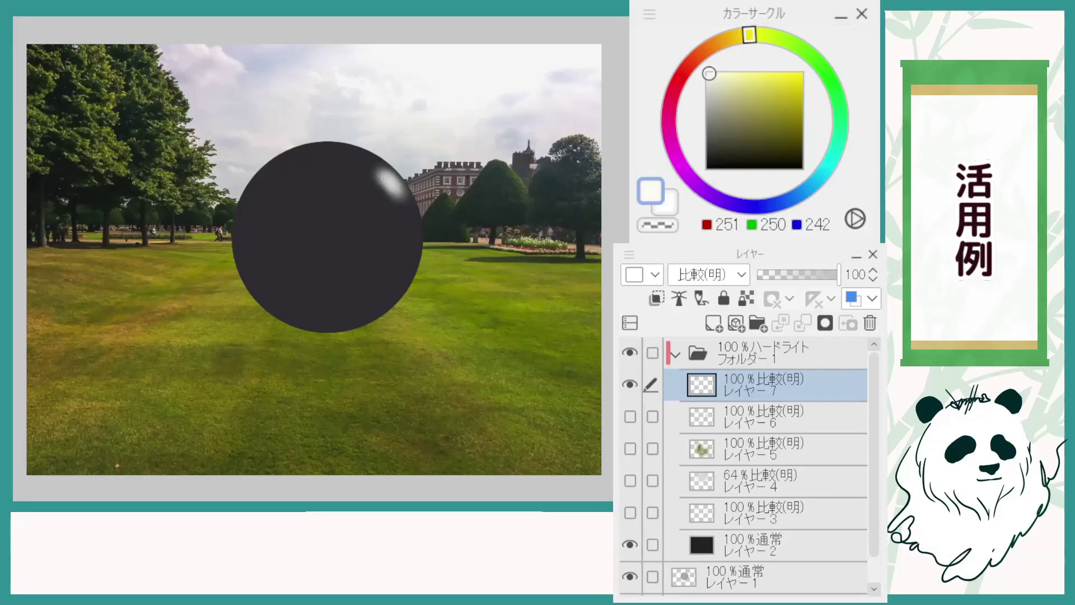
pyautogui.moveTo(631, 416); pyautogui.dragTo(631, 512)
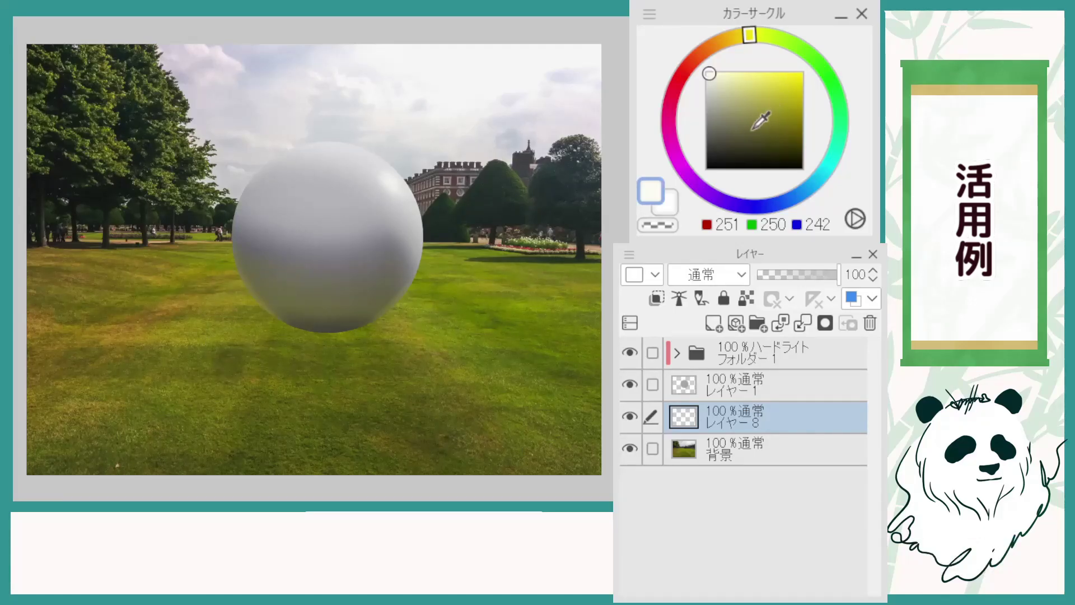
# Step: Draw a flat dark red (RGB 102, 7, 8) shadow ellipse under the sphere on レイヤー 8 and fade its far end with a layer mask
pyautogui.click(718, 111)
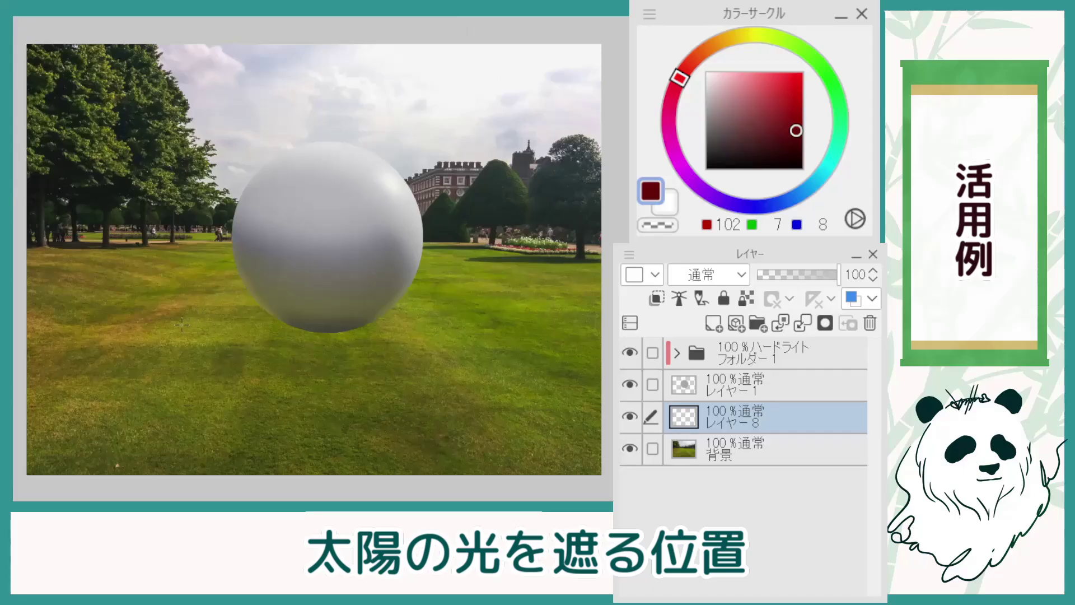
pyautogui.moveTo(165, 325); pyautogui.dragTo(176, 328)
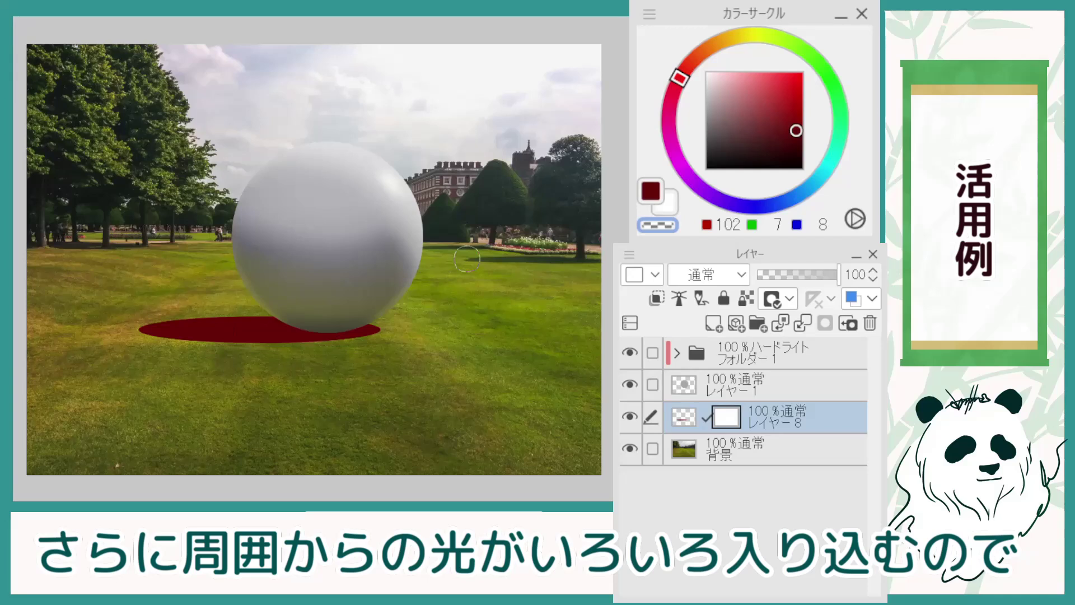
pyautogui.moveTo(195, 324); pyautogui.dragTo(147, 331)
pyautogui.moveTo(257, 302)
pyautogui.mouseDown()
pyautogui.moveTo(191, 305)
pyautogui.moveTo(147, 358)
pyautogui.moveTo(150, 337)
pyautogui.moveTo(217, 342)
pyautogui.moveTo(138, 330)
pyautogui.moveTo(203, 359)
pyautogui.moveTo(165, 339)
pyautogui.mouseUp()
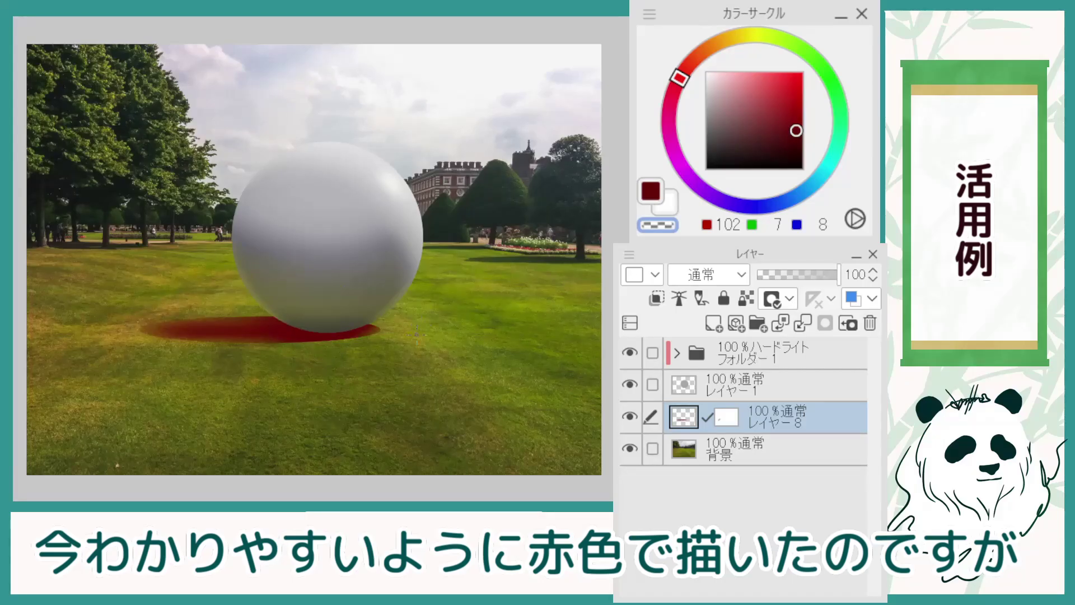
# Step: Recolour the ground shadow with a grass colour sampled from the lawn (RGB 108, 123, 18) and sample a second grass tone, RGB 115, 114, 35
pyautogui.keyDown('alt'); pyautogui.click(449, 329); pyautogui.keyUp('alt')
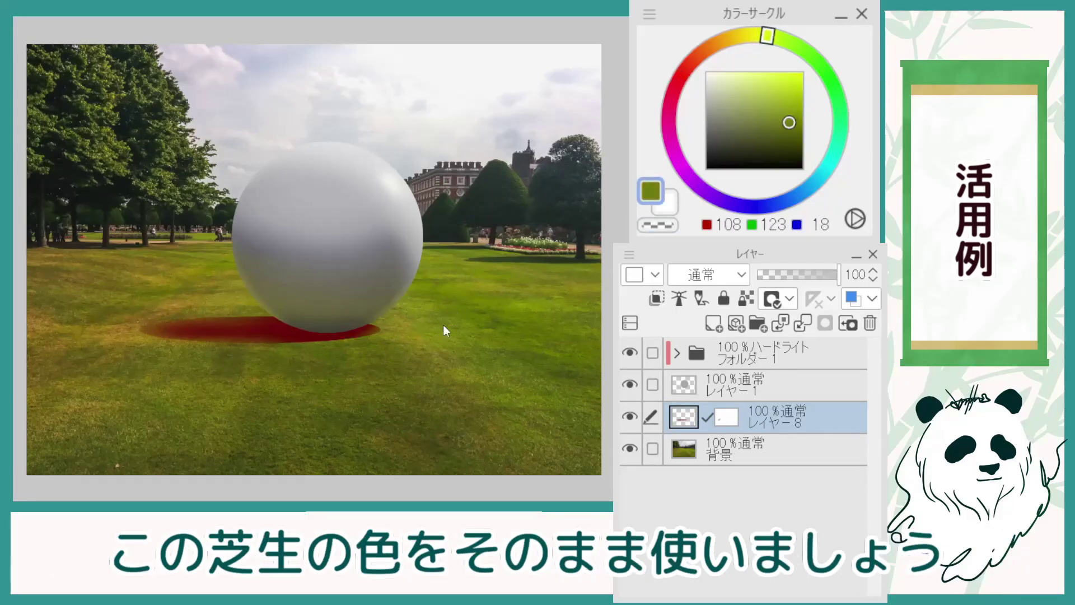
pyautogui.hotkey('alt', 'Delete')
pyautogui.keyDown('alt'); pyautogui.click(335, 367); pyautogui.keyUp('alt')
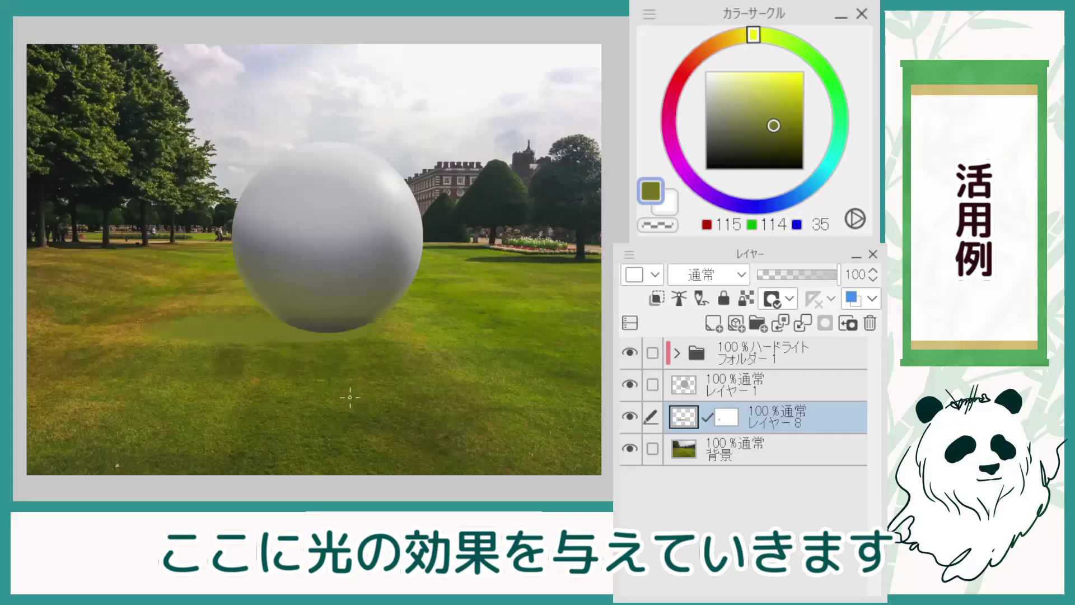
# Step: Add a clipped Hard Light folder above the ground shadow and fill a new layer in it with the sphere's darkest tone, RGB 35, 34, 38
pyautogui.click(756, 319)
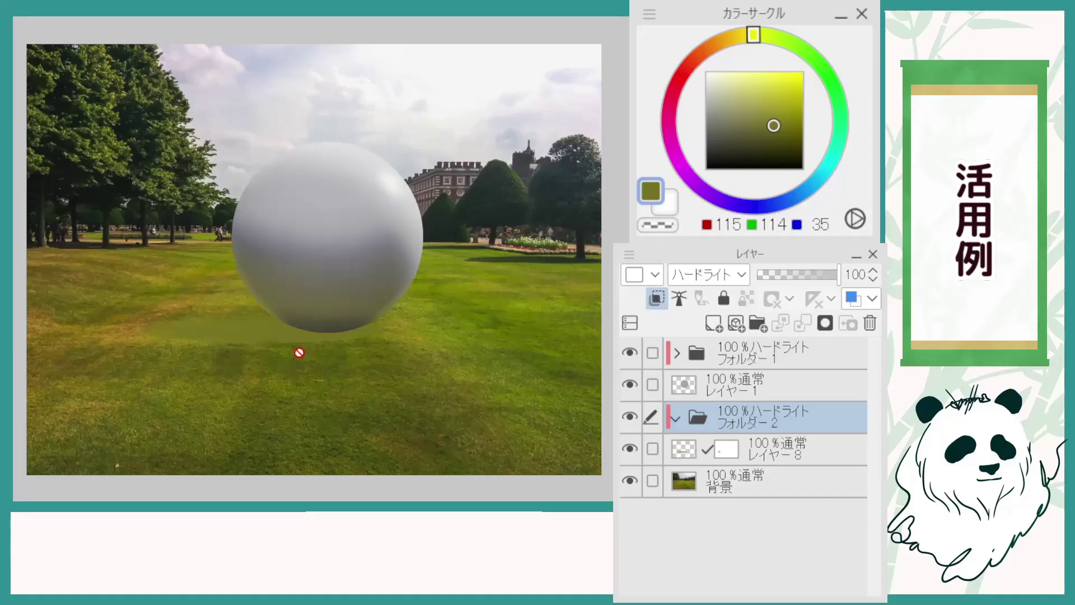
pyautogui.hotkey('ctrl', 'shift', 'n')
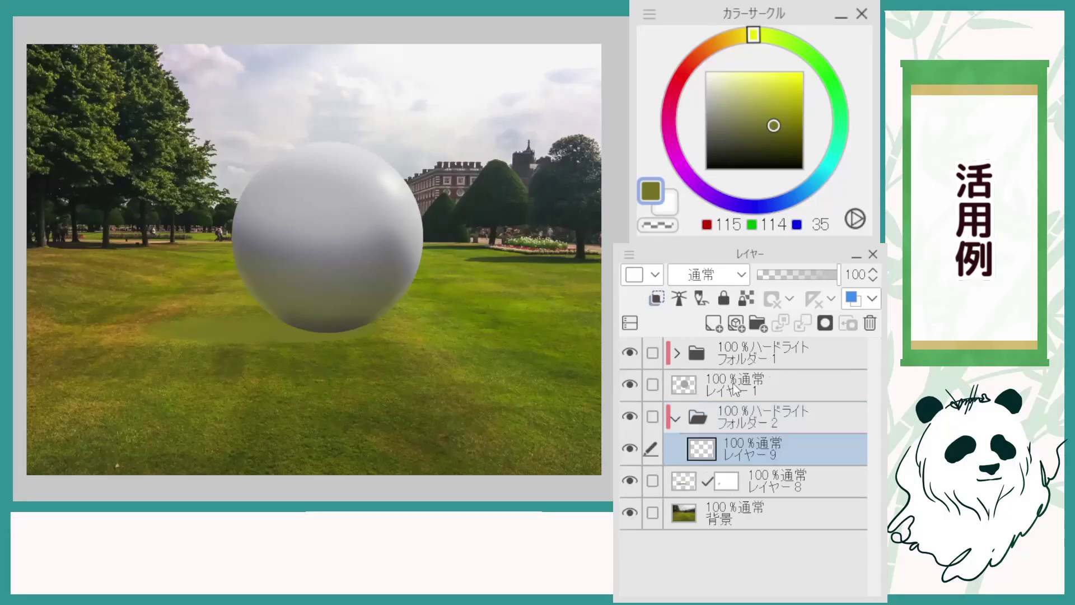
pyautogui.click(677, 353)
pyautogui.click(783, 537)
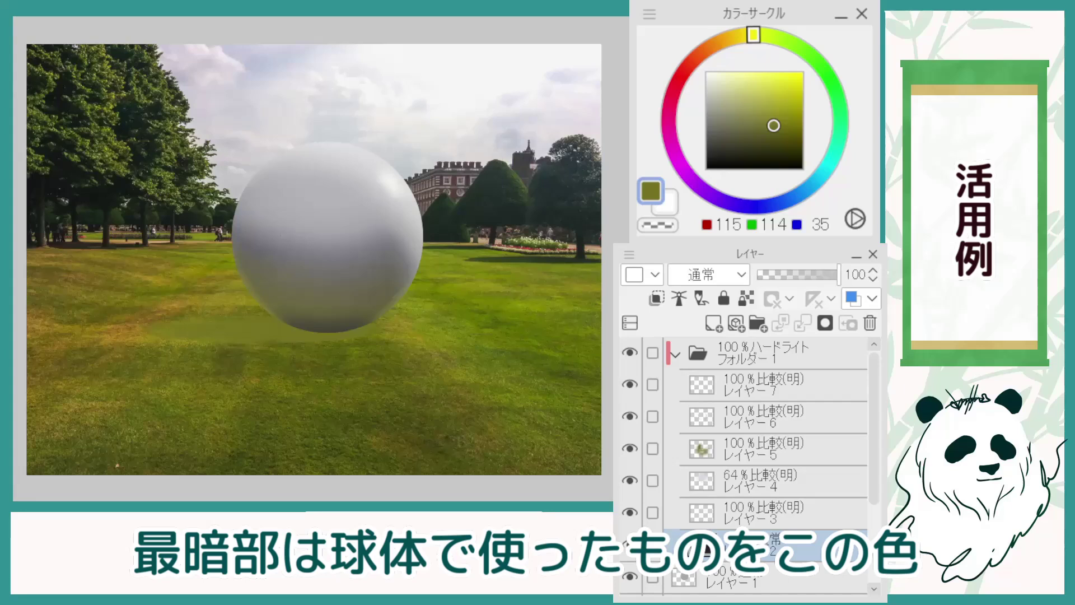
pyautogui.keyDown('alt'); pyautogui.click(328, 310); pyautogui.keyUp('alt')
pyautogui.scroll(-4, 769, 512)
pyautogui.click(769, 515)
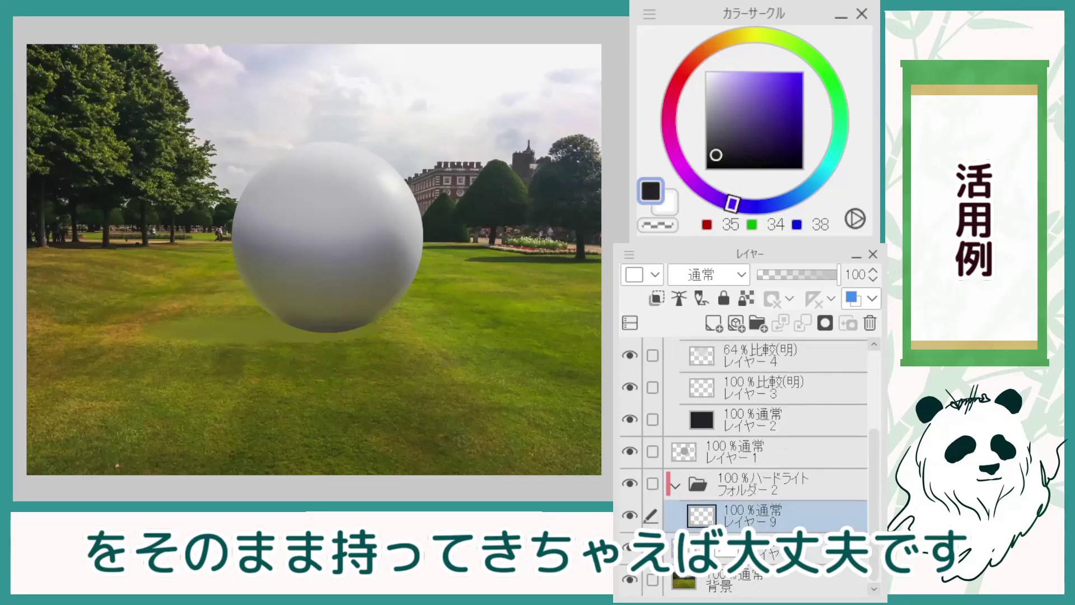
pyautogui.hotkey('alt', 'Delete')
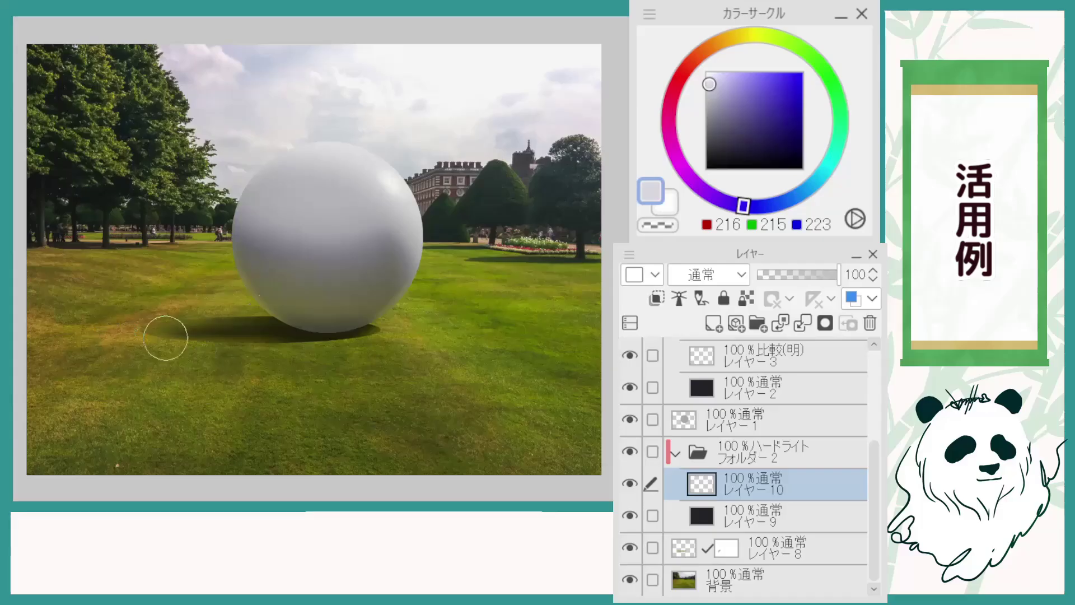
# Step: Paint pale sky light (RGB 216, 215, 223) over the far end of the ground shadow and adjust that layer's opacity
pyautogui.moveTo(139, 330); pyautogui.dragTo(269, 332)
pyautogui.moveTo(172, 304); pyautogui.dragTo(289, 297)
pyautogui.click(796, 274)
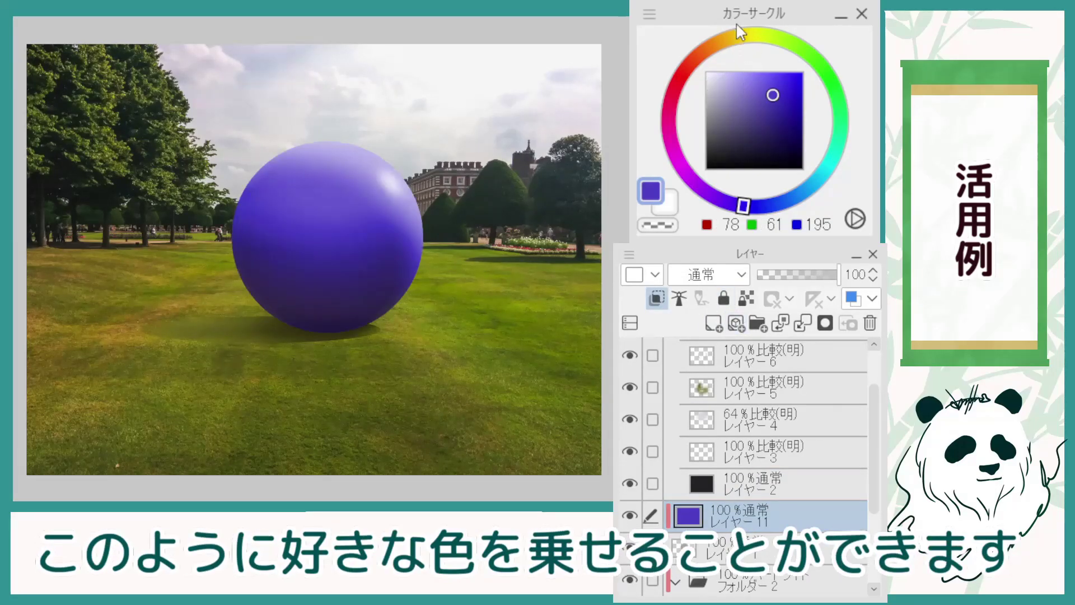
# Step: Try different hues on the sphere's clipped base colour layer: yellow, blue (RGB 61, 117, 195) and pink
pyautogui.click(739, 33)
pyautogui.click(789, 197)
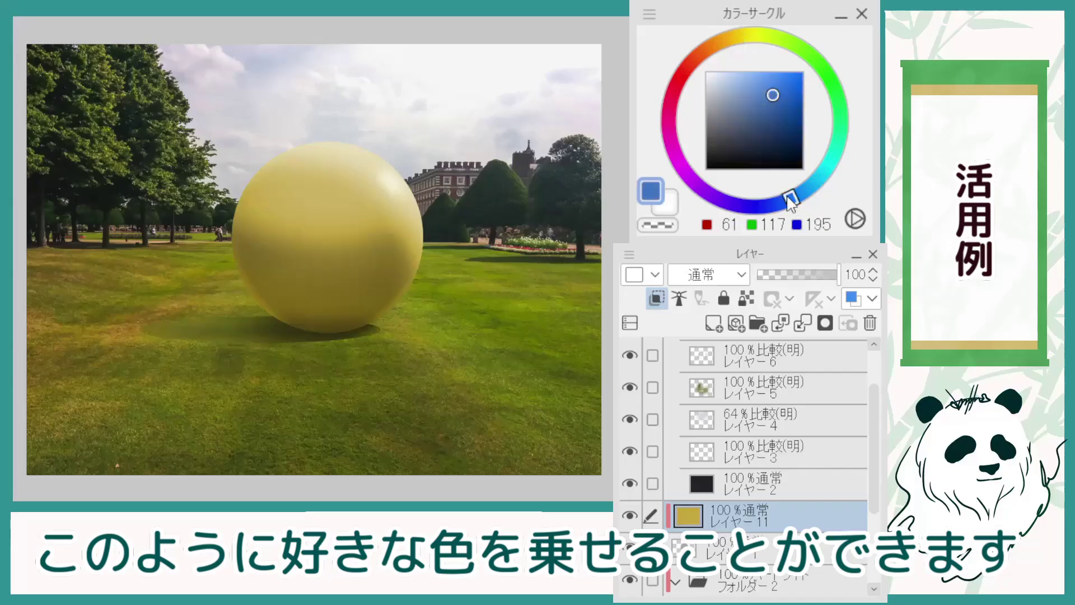
pyautogui.click(669, 128)
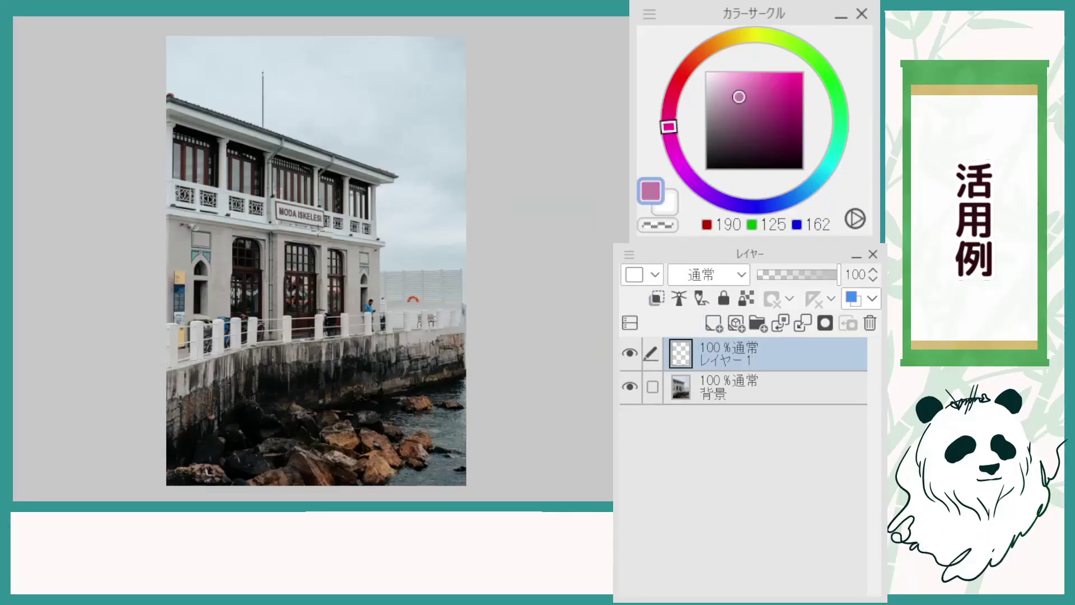
# Step: Draw a flat pink circle (RGB 190, 125, 162) in front of the seaside building and add a clipped Hard Light folder containing a new layer
pyautogui.click(319, 247)
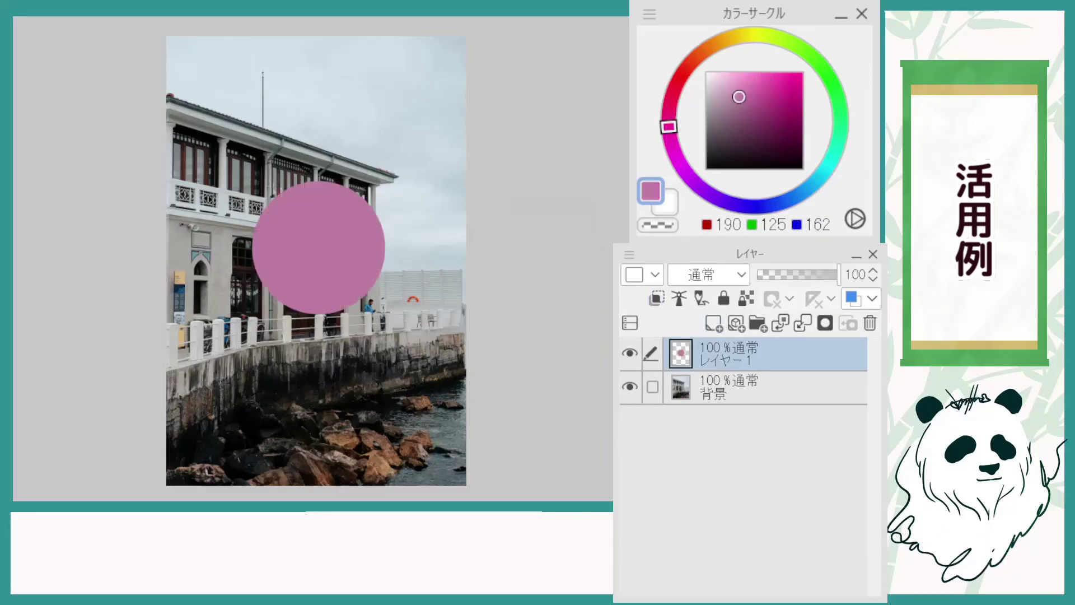
pyautogui.click(758, 322)
pyautogui.click(733, 275)
pyautogui.click(726, 457)
pyautogui.click(662, 293)
pyautogui.click(713, 319)
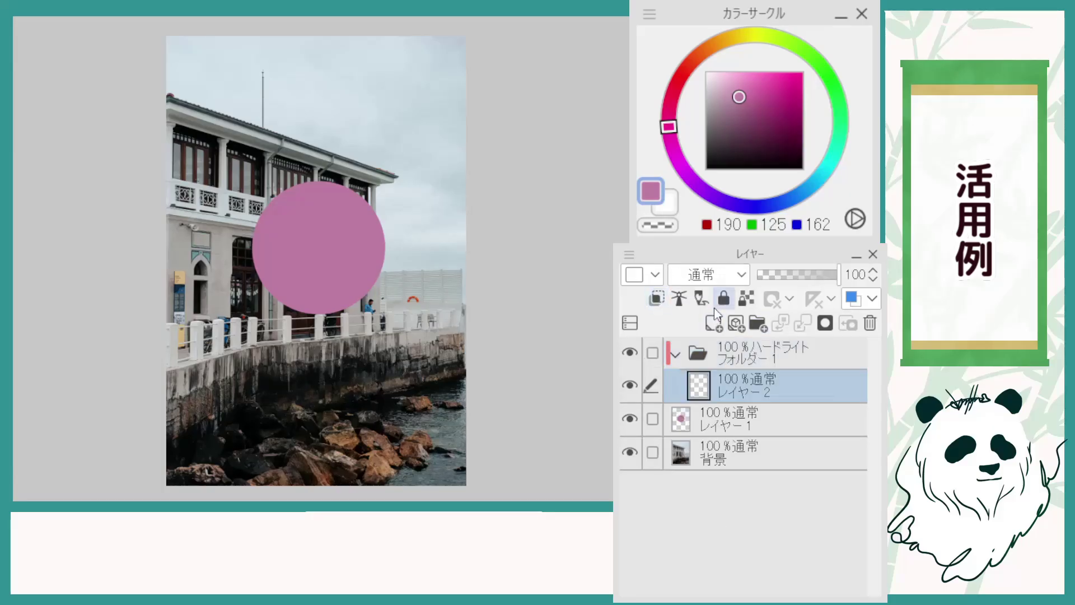
# Step: Fill the folder's layer with dark grey (RGB 57, 56, 58) and add a 比較(明) layer above it
pyautogui.click(715, 197)
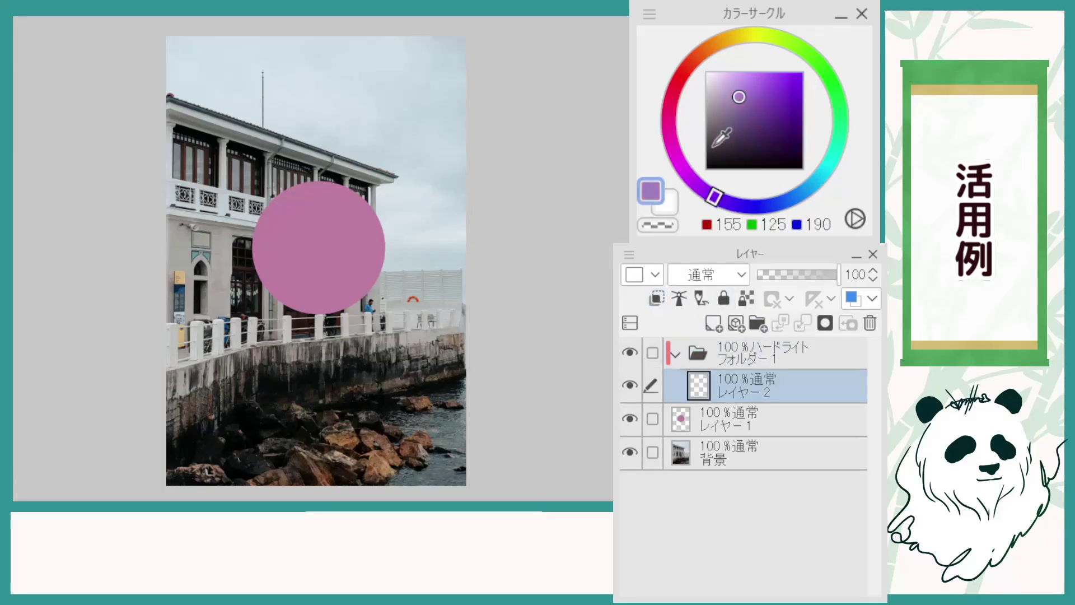
pyautogui.click(708, 146)
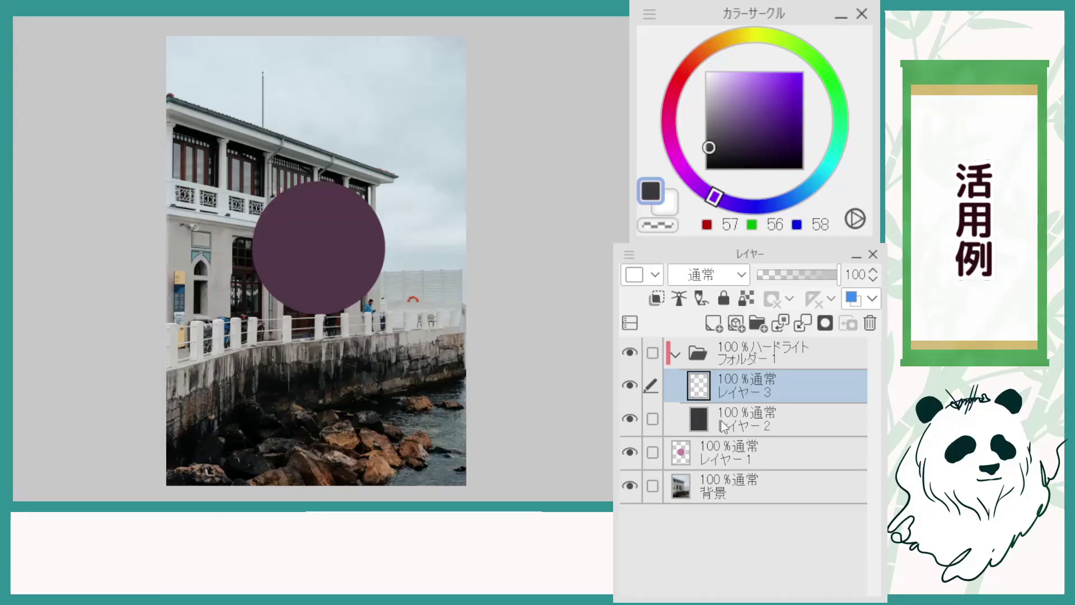
pyautogui.click(744, 434)
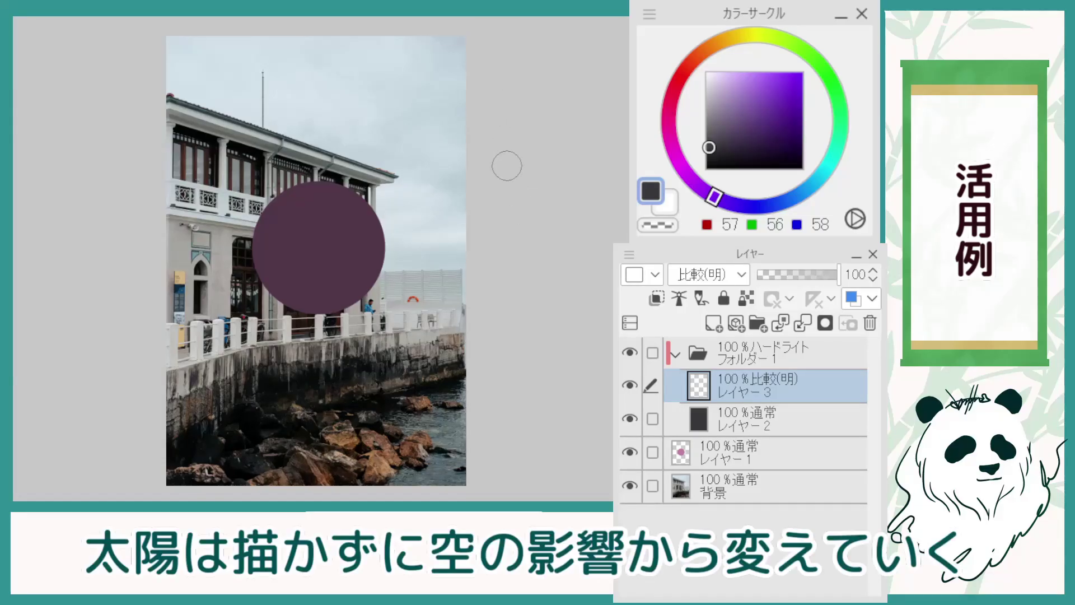
# Step: Paint overcast sky light (RGB 211, 224, 232) over the sphere's top and reduce that layer's opacity to 74%
pyautogui.press('c')
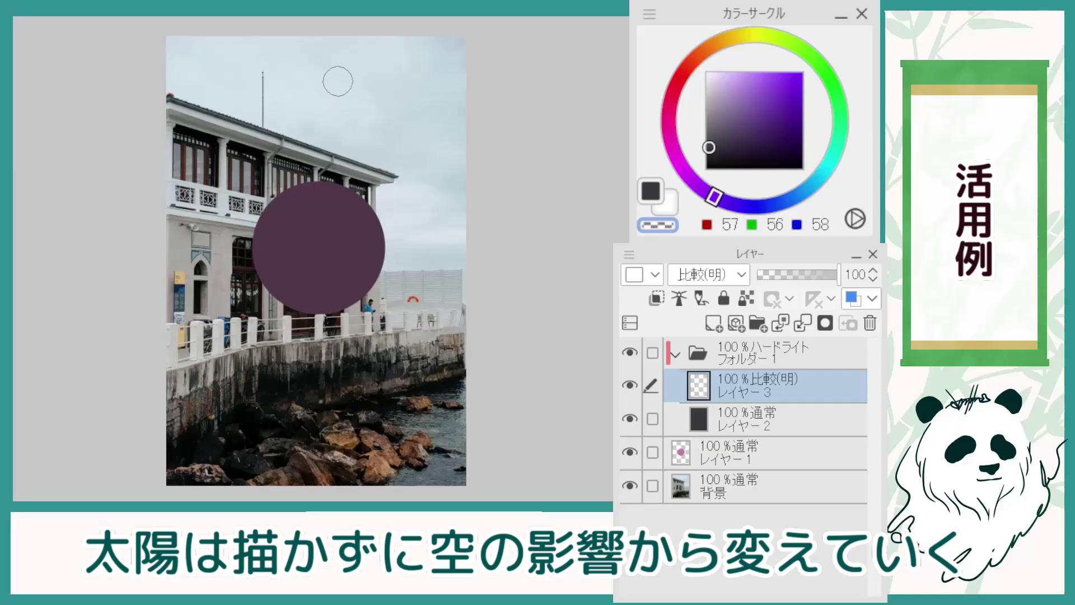
pyautogui.keyDown('alt'); pyautogui.click(336, 95); pyautogui.keyUp('alt')
pyautogui.moveTo(303, 179)
pyautogui.mouseDown()
pyautogui.moveTo(348, 176)
pyautogui.moveTo(278, 185)
pyautogui.moveTo(310, 194)
pyautogui.moveTo(363, 185)
pyautogui.moveTo(271, 201)
pyautogui.moveTo(351, 217)
pyautogui.moveTo(302, 192)
pyautogui.moveTo(275, 202)
pyautogui.moveTo(351, 203)
pyautogui.moveTo(266, 211)
pyautogui.mouseUp()
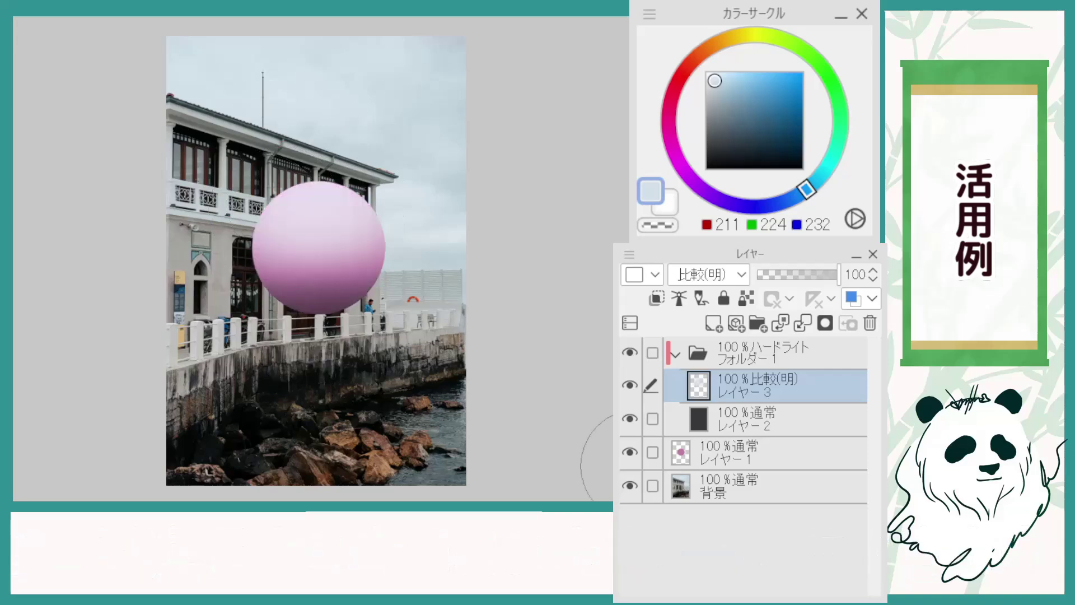
pyautogui.click(818, 275)
# Step: Add another 比較(明) layer, hide the sky light, and paint light sampled from the white building (RGB 189, 200, 204) on the sphere's left side
pyautogui.click(714, 323)
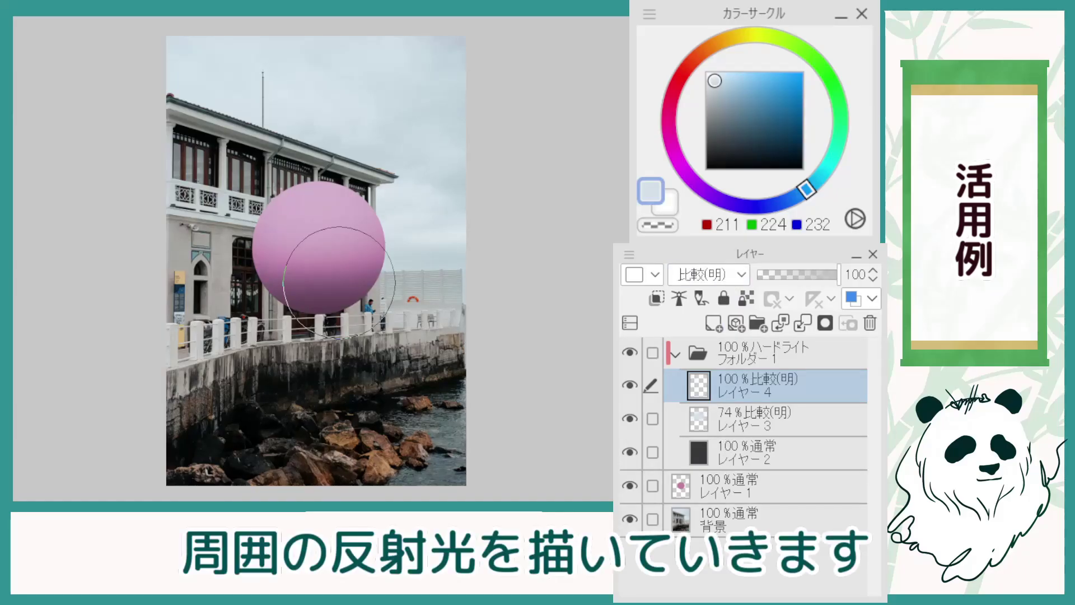
pyautogui.keyDown('alt'); pyautogui.click(223, 236); pyautogui.keyUp('alt')
pyautogui.keyDown('alt'); pyautogui.click(219, 230); pyautogui.keyUp('alt')
pyautogui.keyDown('alt'); pyautogui.click(216, 226); pyautogui.keyUp('alt')
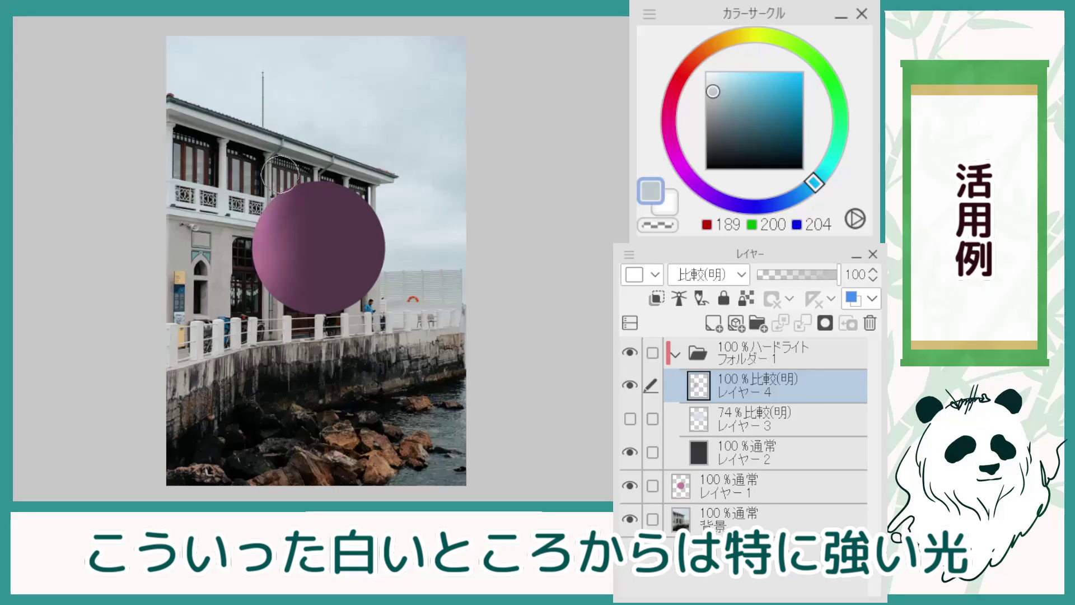
# Step: Paint reflected light sampled from the sea (RGB 165, 175, 176) along the sphere's lower right edge
pyautogui.click(453, 412)
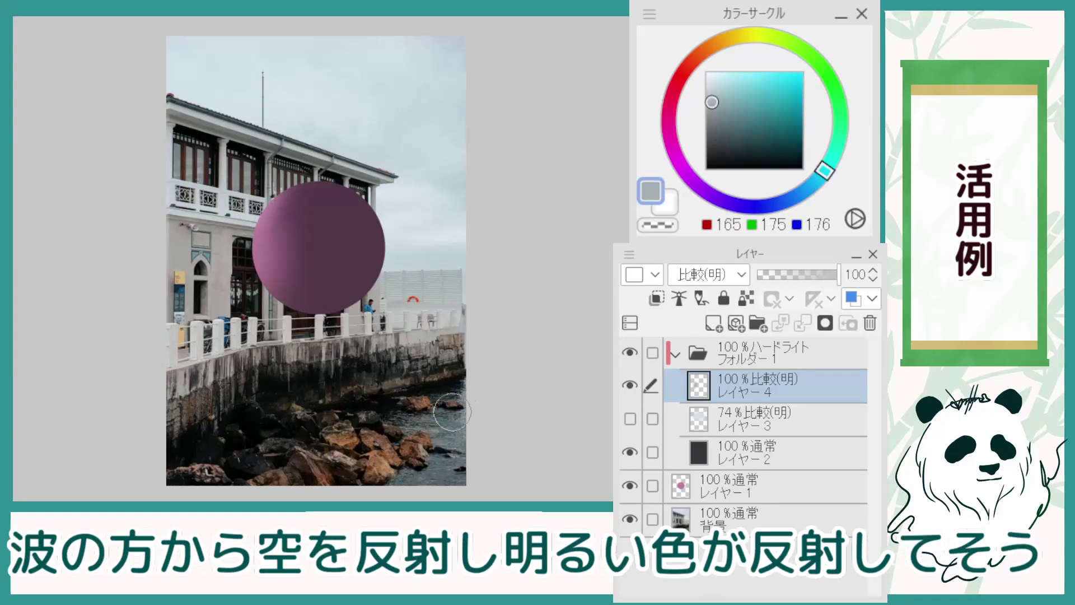
pyautogui.moveTo(360, 310); pyautogui.dragTo(413, 212)
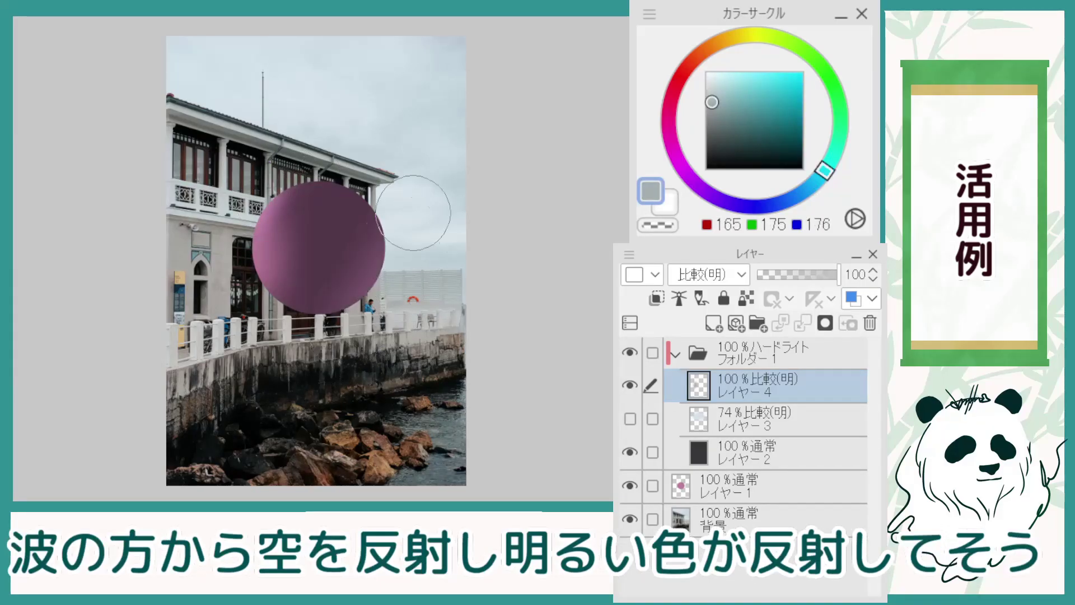
pyautogui.moveTo(408, 265)
pyautogui.mouseDown()
pyautogui.moveTo(339, 332)
pyautogui.moveTo(399, 282)
pyautogui.mouseUp()
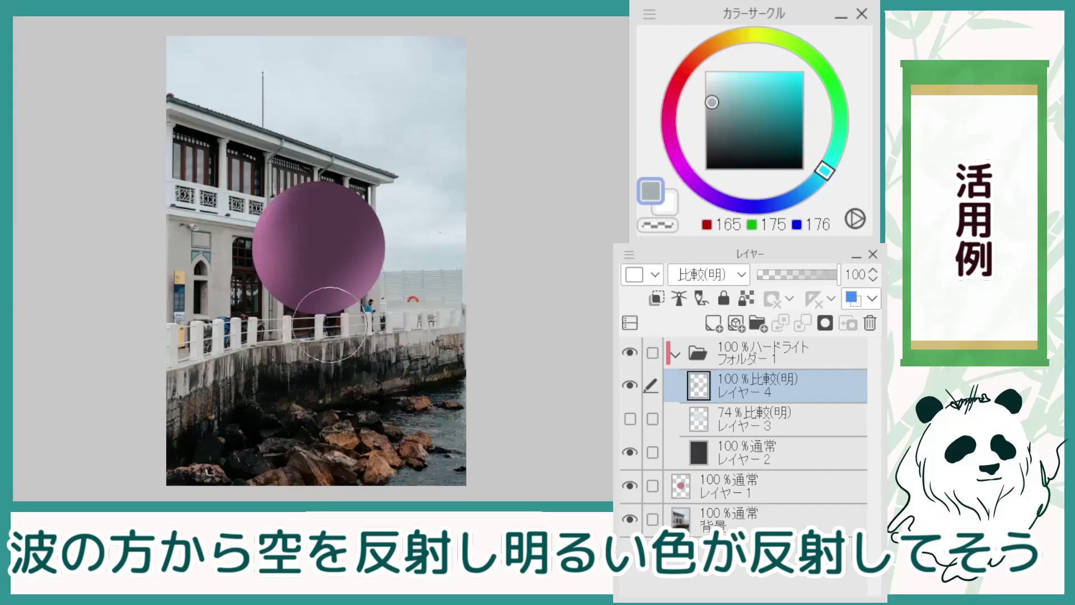
# Step: Paint reflected light from the brown rocks and surroundings around the sphere's underside and right edge, and show the hidden sky light layer
pyautogui.click(335, 435)
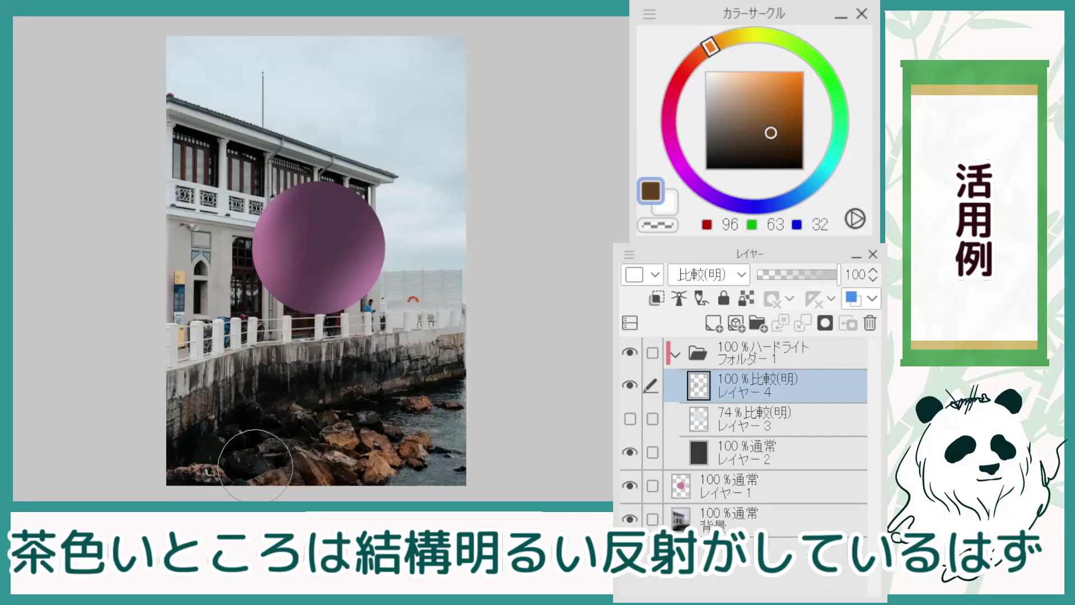
pyautogui.click(339, 438)
pyautogui.moveTo(392, 320)
pyautogui.mouseDown()
pyautogui.moveTo(355, 319)
pyautogui.moveTo(401, 285)
pyautogui.moveTo(264, 264)
pyautogui.moveTo(409, 288)
pyautogui.mouseUp()
pyautogui.click(410, 288)
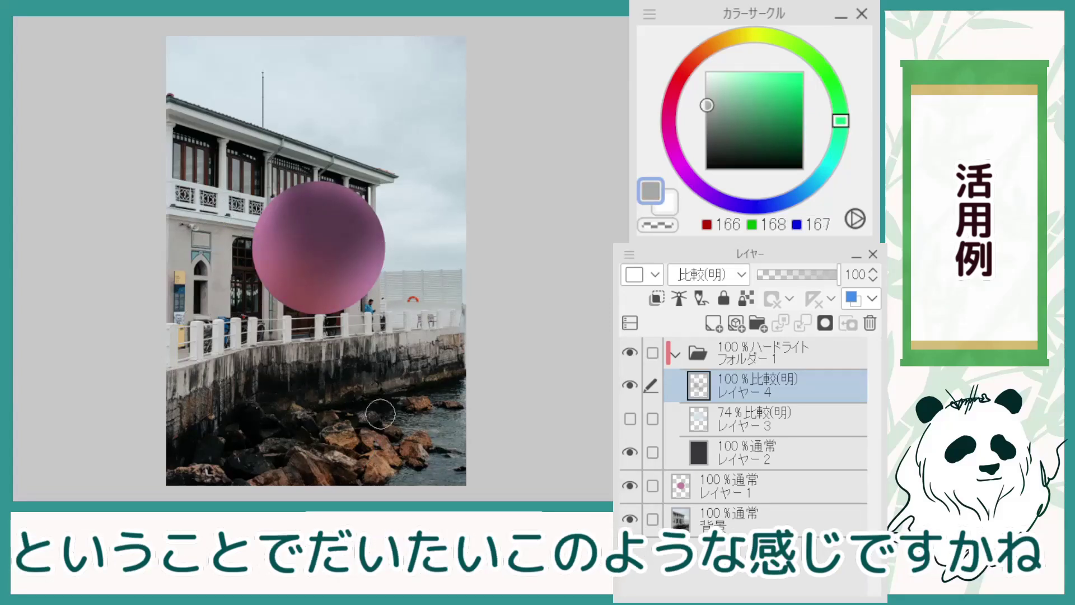
pyautogui.click(630, 417)
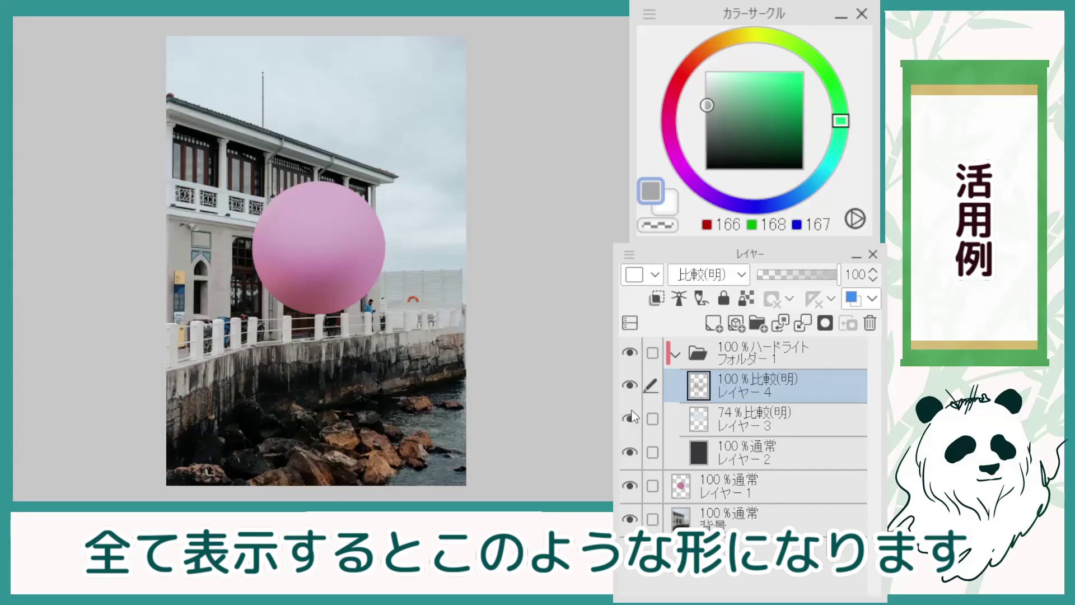
# Step: Try other base colours for the sphere on レイヤー 1: green, blue (RGB 95, 133, 187) and dark blue-grey (RGB 51, 58, 68)
pyautogui.click(765, 487)
pyautogui.click(755, 98)
pyautogui.moveTo(838, 147); pyautogui.dragTo(790, 198)
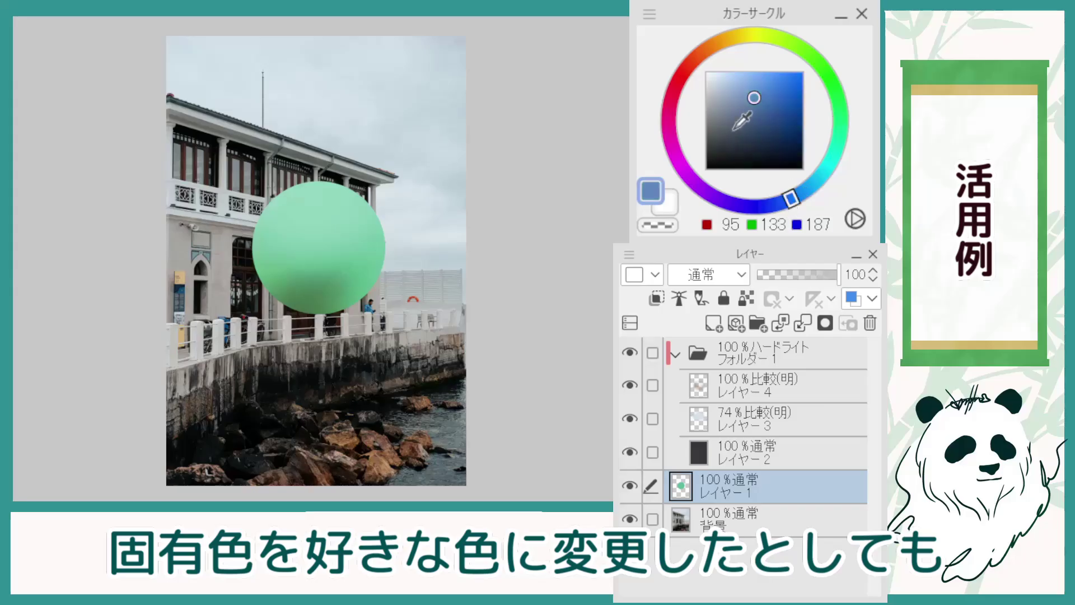
pyautogui.click(730, 142)
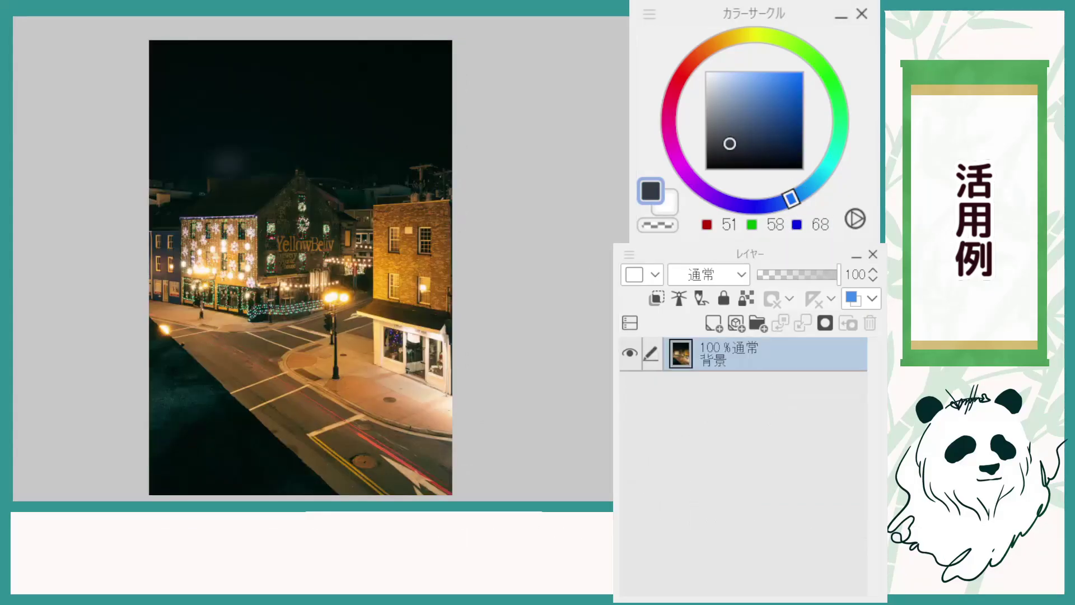
# Step: Draw a flat grey-blue circle (RGB 112, 134, 165) on a new layer above the lit building in the night street photo
pyautogui.click(713, 323)
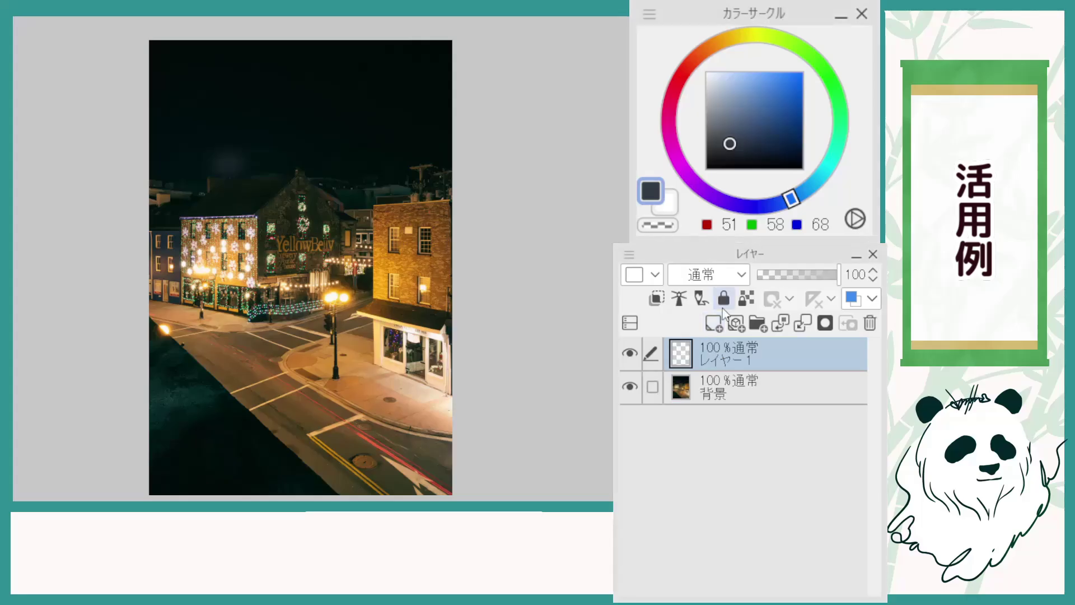
pyautogui.click(736, 106)
pyautogui.moveTo(267, 166); pyautogui.dragTo(312, 167)
pyautogui.click(267, 166)
# Step: Add a clipped Hard Light folder and fill a new layer in it with the sampled night sky colour, RGB 1, 11, 10
pyautogui.click(757, 323)
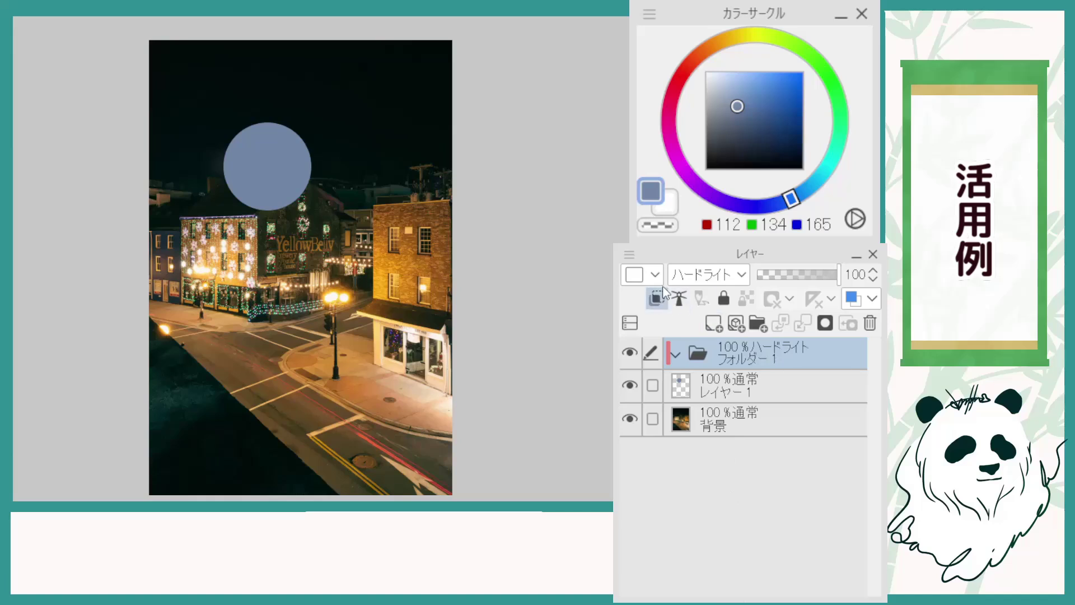
pyautogui.click(714, 323)
pyautogui.click(710, 152)
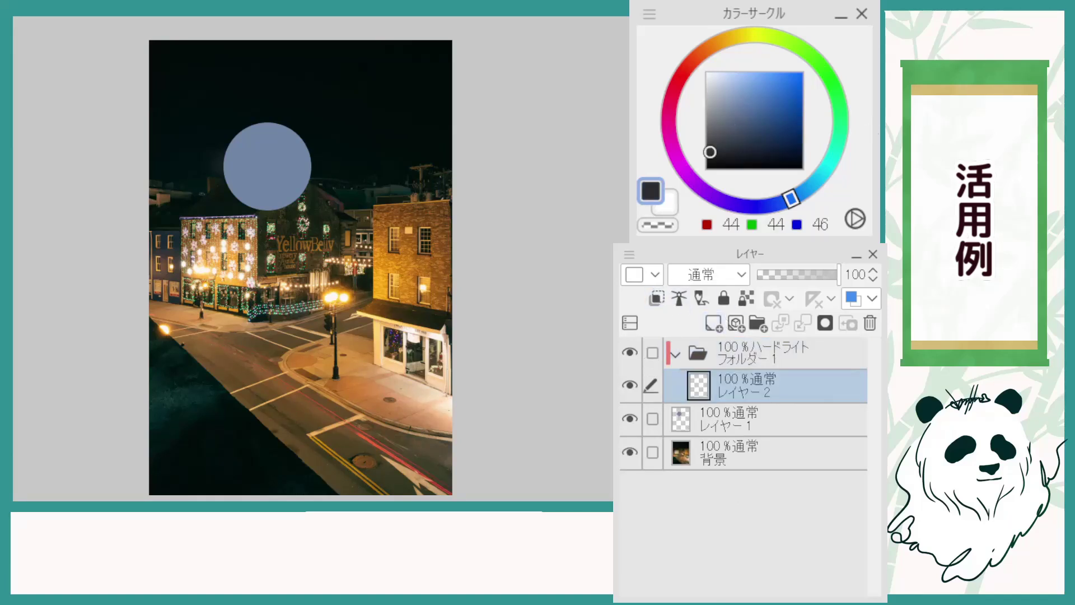
pyautogui.keyDown('alt'); pyautogui.click(354, 81); pyautogui.keyUp('alt')
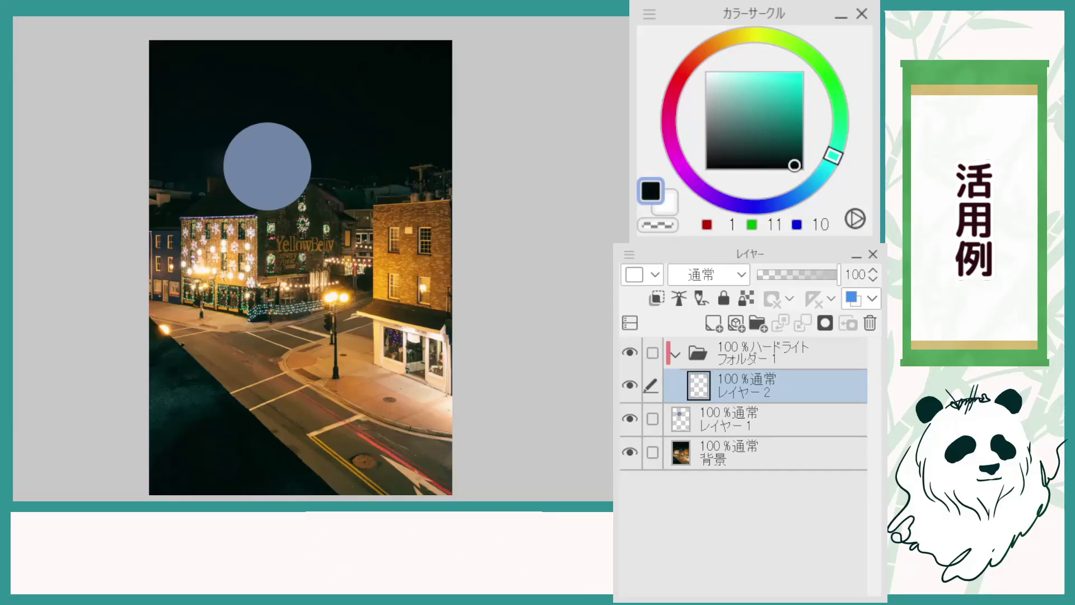
pyautogui.hotkey('alt', 'Delete')
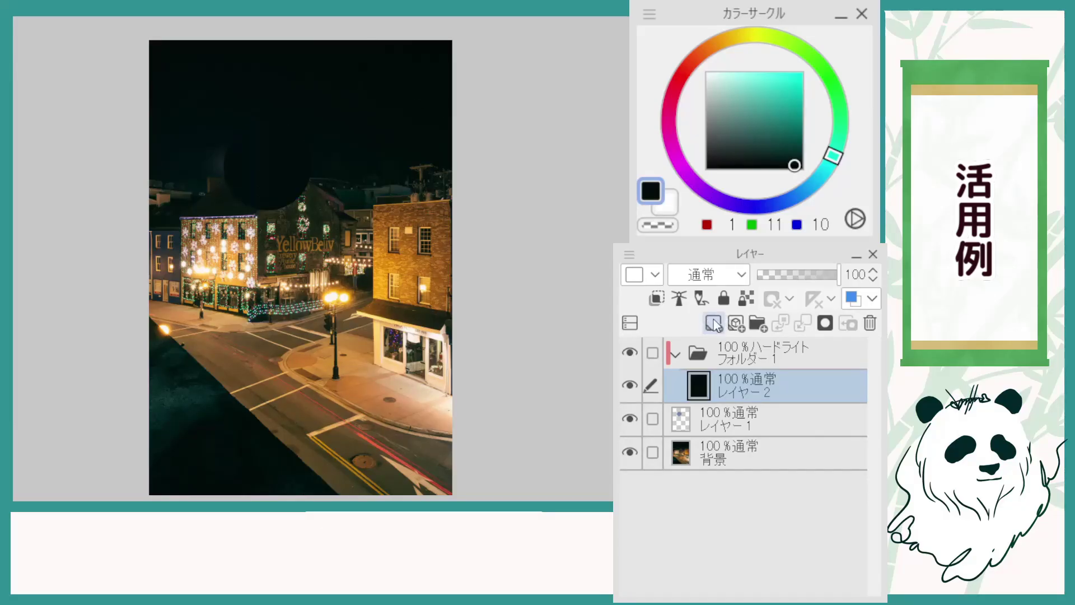
# Step: Add a 比較(明) layer and paint warm street lamp light (RGB 252, 205, 67) on the sphere's lower right side
pyautogui.click(713, 323)
pyautogui.click(743, 270)
pyautogui.click(729, 413)
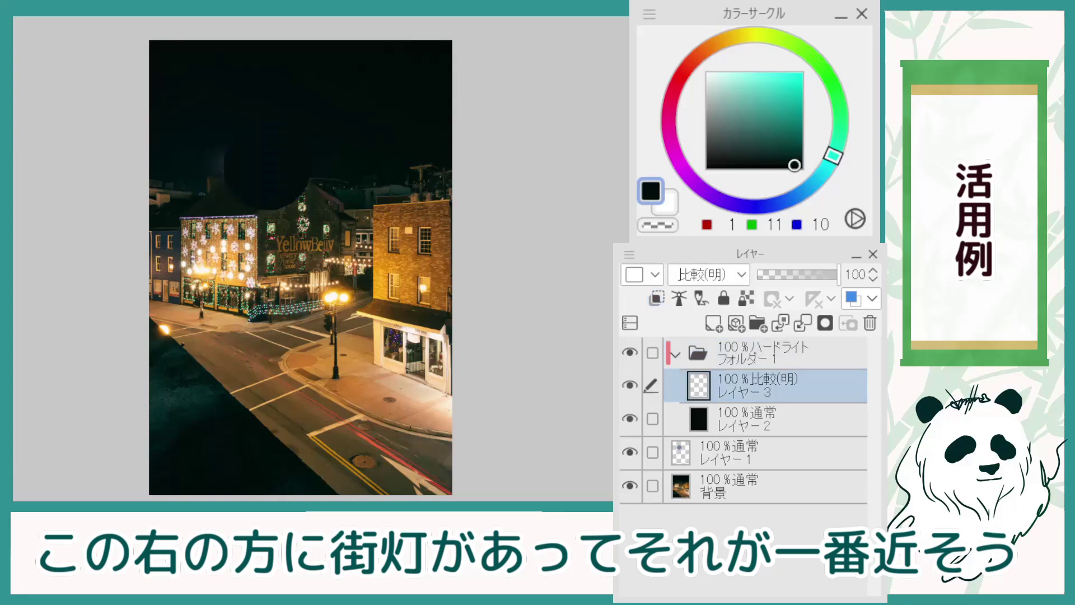
pyautogui.click(330, 296)
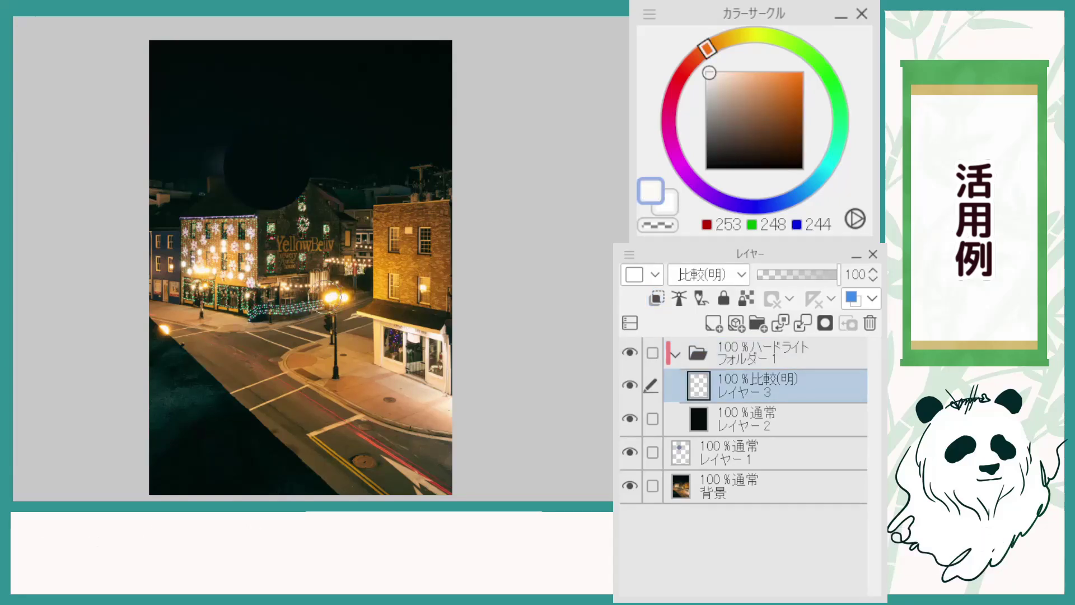
pyautogui.moveTo(334, 297); pyautogui.dragTo(345, 298)
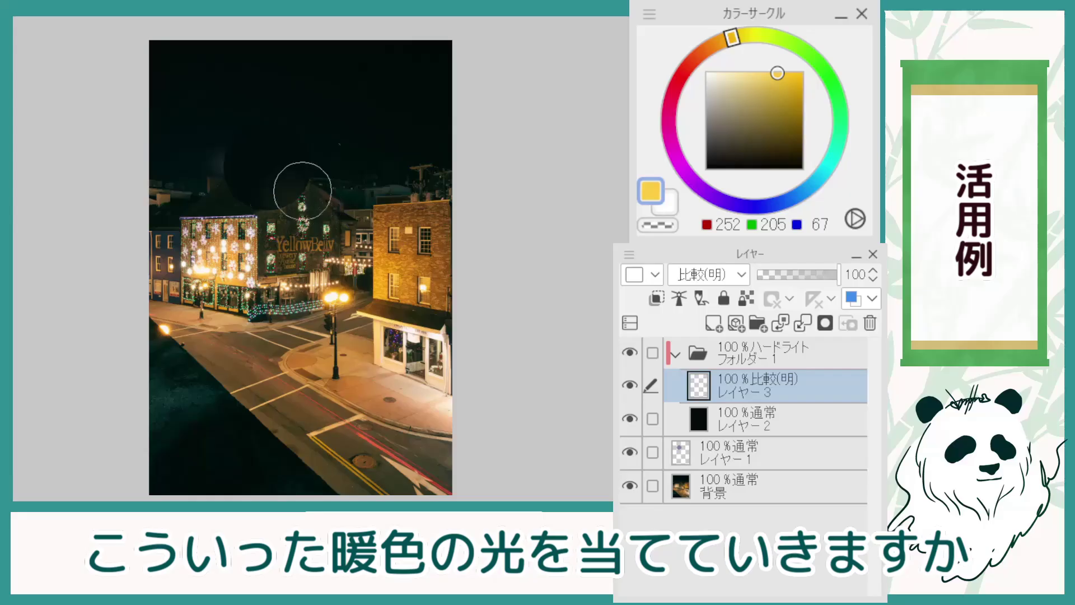
pyautogui.moveTo(303, 170); pyautogui.dragTo(319, 138)
# Step: Hide レイヤー 3 and paint the brick wall's sampled brown, RGB 93, 60, 27, on the sphere's right side using a new 比較(明) layer
pyautogui.click(721, 41)
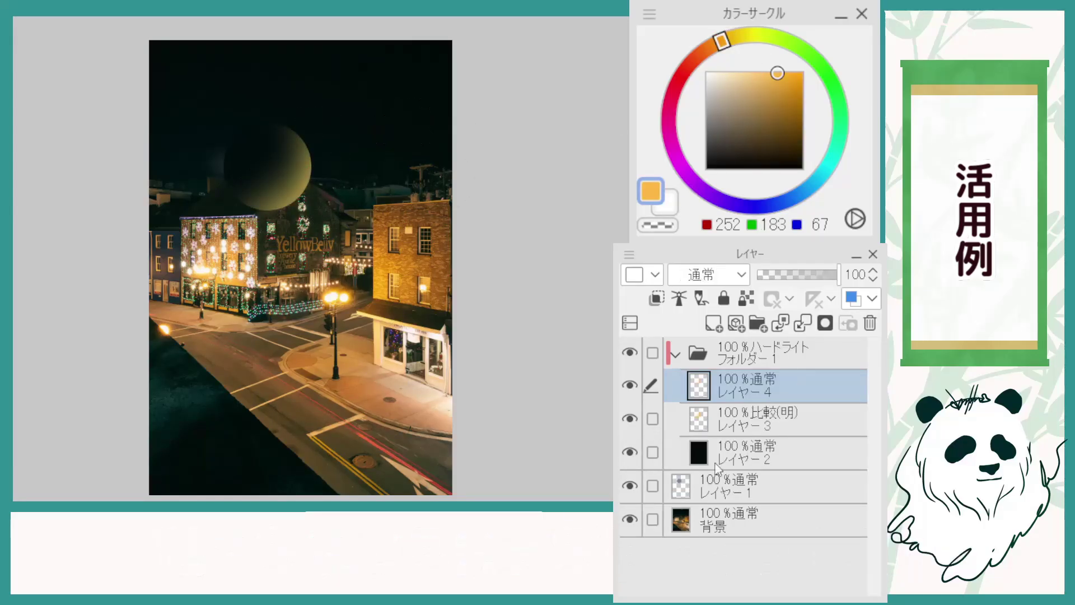
pyautogui.click(711, 406)
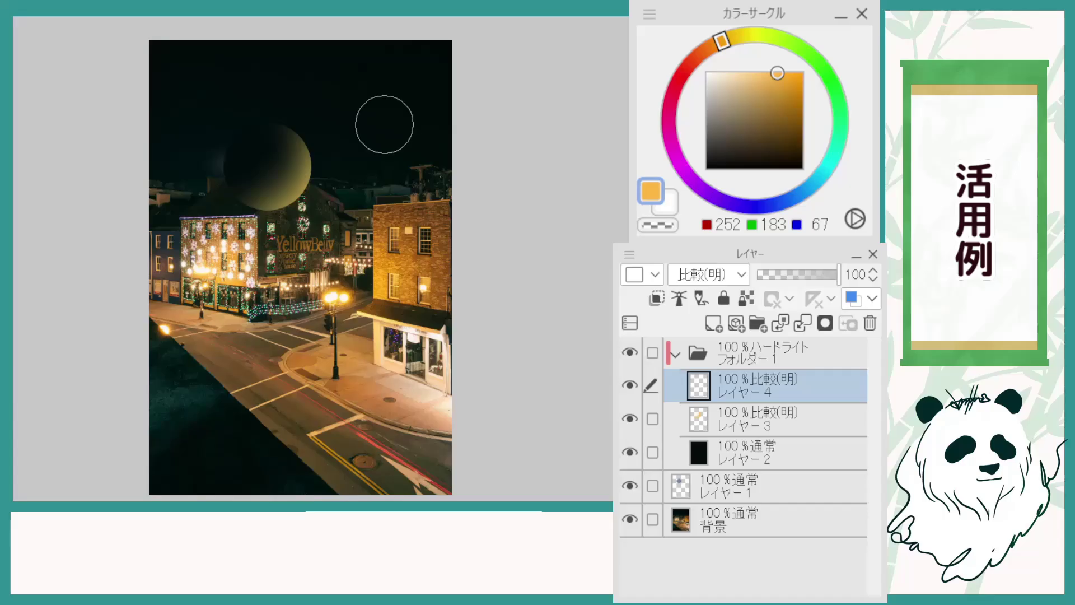
pyautogui.click(629, 419)
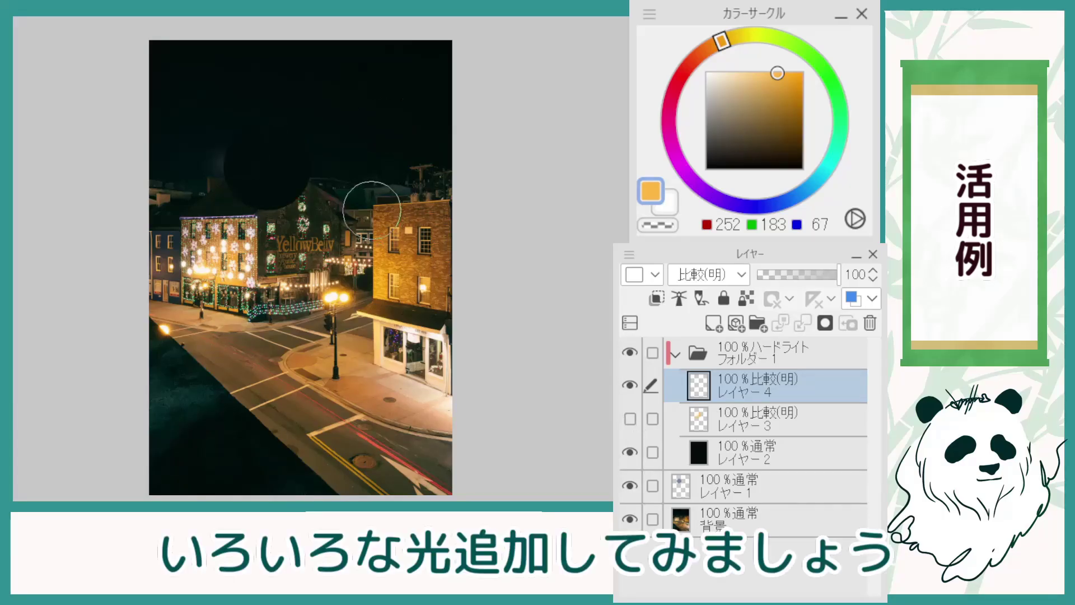
pyautogui.keyDown('alt'); pyautogui.click(398, 235); pyautogui.keyUp('alt')
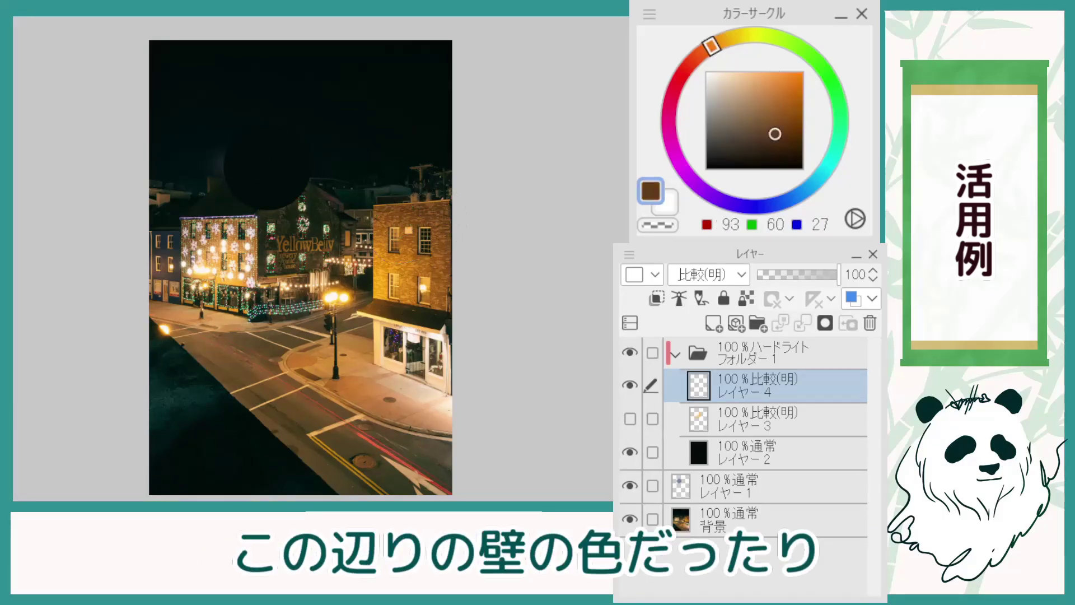
pyautogui.moveTo(304, 212)
pyautogui.mouseDown()
pyautogui.moveTo(324, 158)
pyautogui.moveTo(314, 114)
pyautogui.mouseUp()
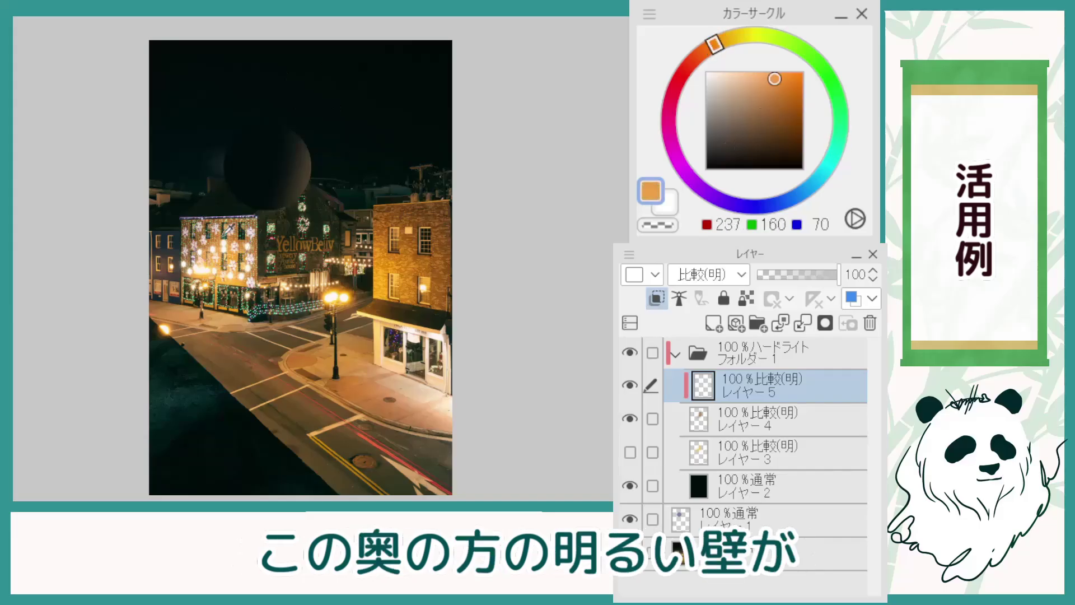
# Step: Sample the lit building's bright wall colour, RGB 251, 193, 85, and paint it on the sphere's lower left on a new 比較(明) layer
pyautogui.moveTo(224, 246); pyautogui.dragTo(213, 214)
pyautogui.keyDown('alt'); pyautogui.click(221, 250); pyautogui.keyUp('alt')
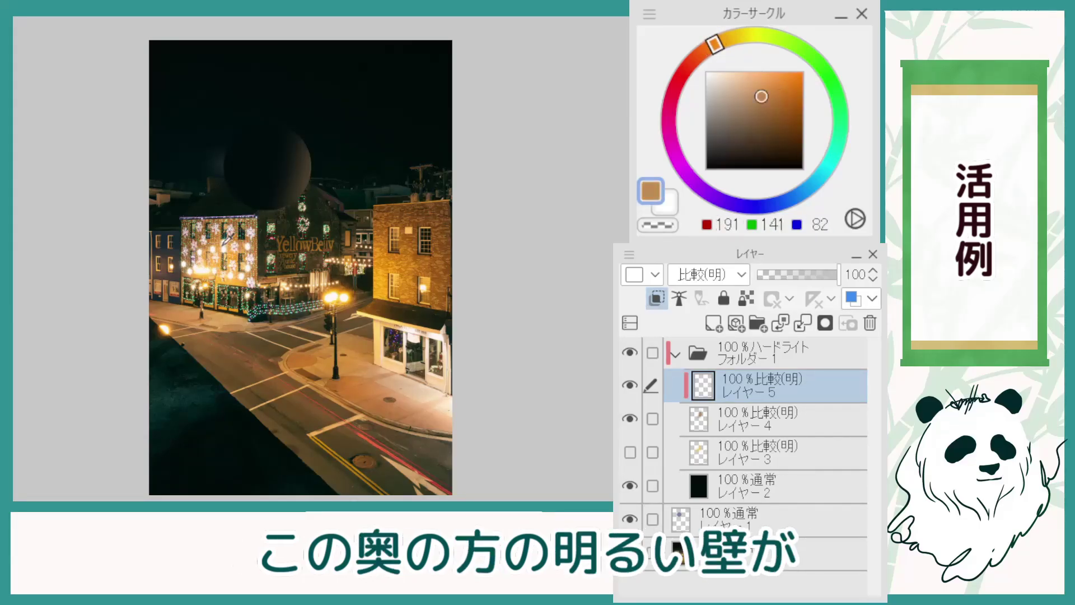
pyautogui.keyDown('alt'); pyautogui.click(237, 228); pyautogui.keyUp('alt')
pyautogui.press('[')
pyautogui.press('[')
pyautogui.press('[')
pyautogui.press('[')
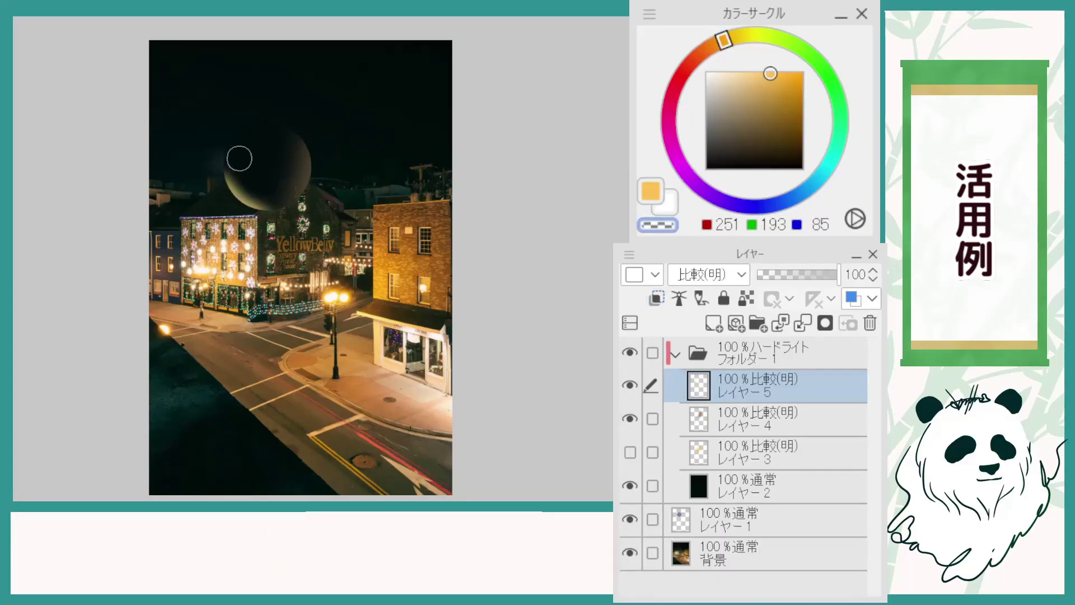
# Step: Erase the excess wall light with transparent colour and lower the opacity of レイヤー 5 to 61%
pyautogui.moveTo(239, 158); pyautogui.dragTo(261, 195)
pyautogui.press('c')
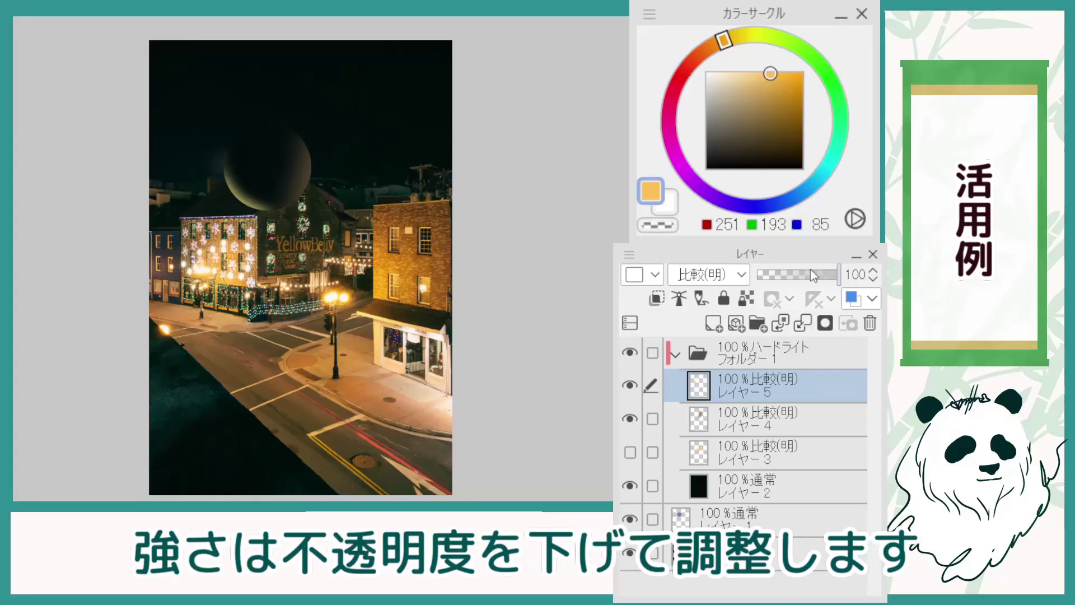
pyautogui.moveTo(810, 268); pyautogui.dragTo(804, 270)
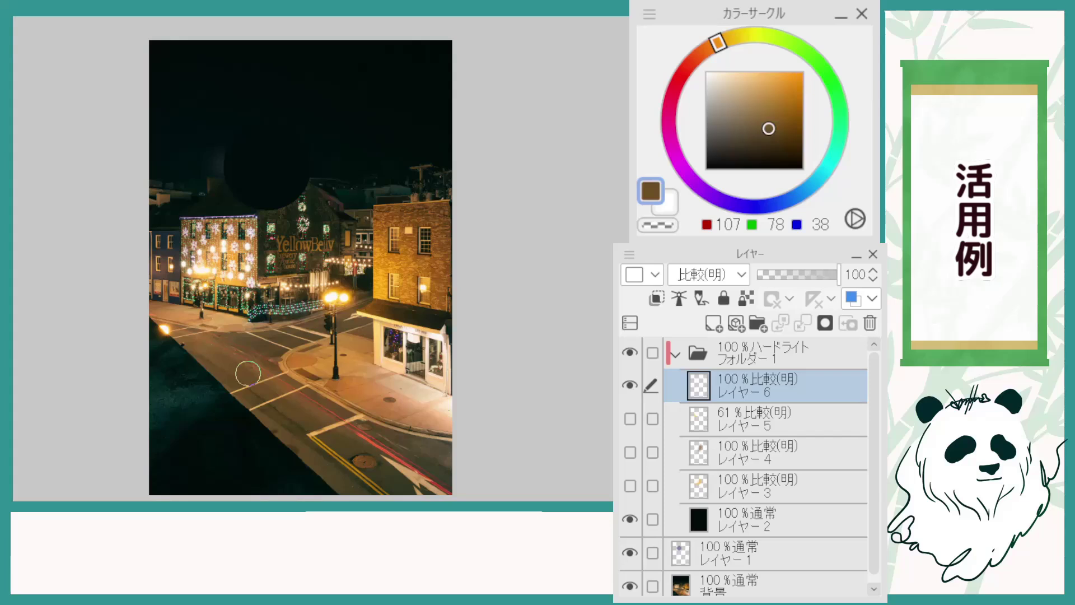
# Step: With the other light layers hidden, paint road-coloured light (RGB 107, 78, 38) on the sphere's underside and lower left, on two new 比較(明) layers
pyautogui.moveTo(230, 205)
pyautogui.mouseDown()
pyautogui.moveTo(290, 174)
pyautogui.moveTo(228, 196)
pyautogui.moveTo(284, 209)
pyautogui.moveTo(322, 189)
pyautogui.moveTo(237, 204)
pyautogui.moveTo(306, 172)
pyautogui.moveTo(234, 197)
pyautogui.moveTo(336, 173)
pyautogui.mouseUp()
pyautogui.moveTo(227, 189); pyautogui.dragTo(338, 190)
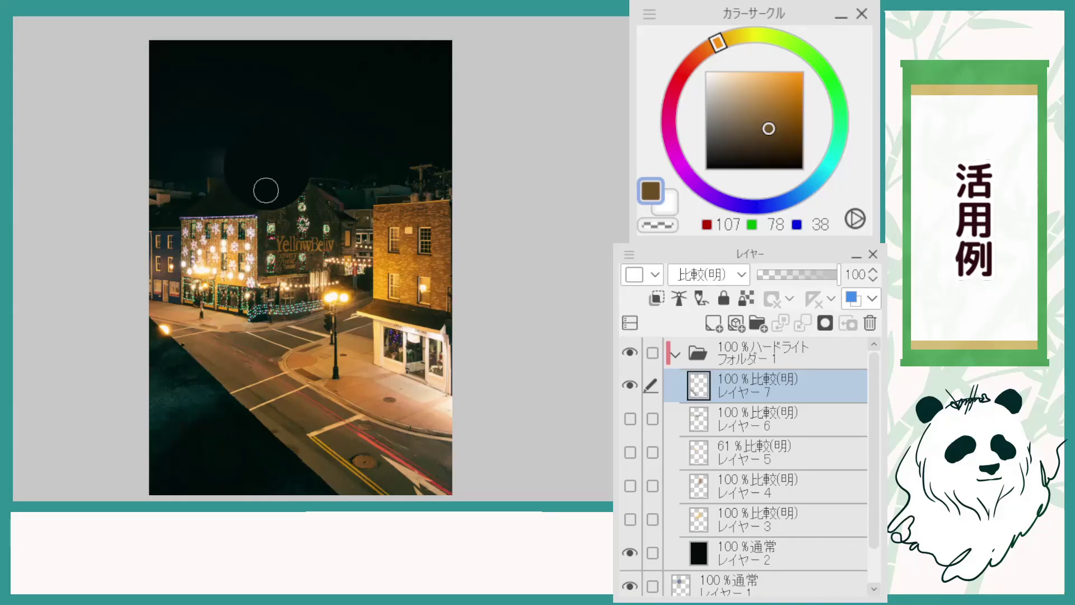
pyautogui.moveTo(232, 158); pyautogui.dragTo(280, 203)
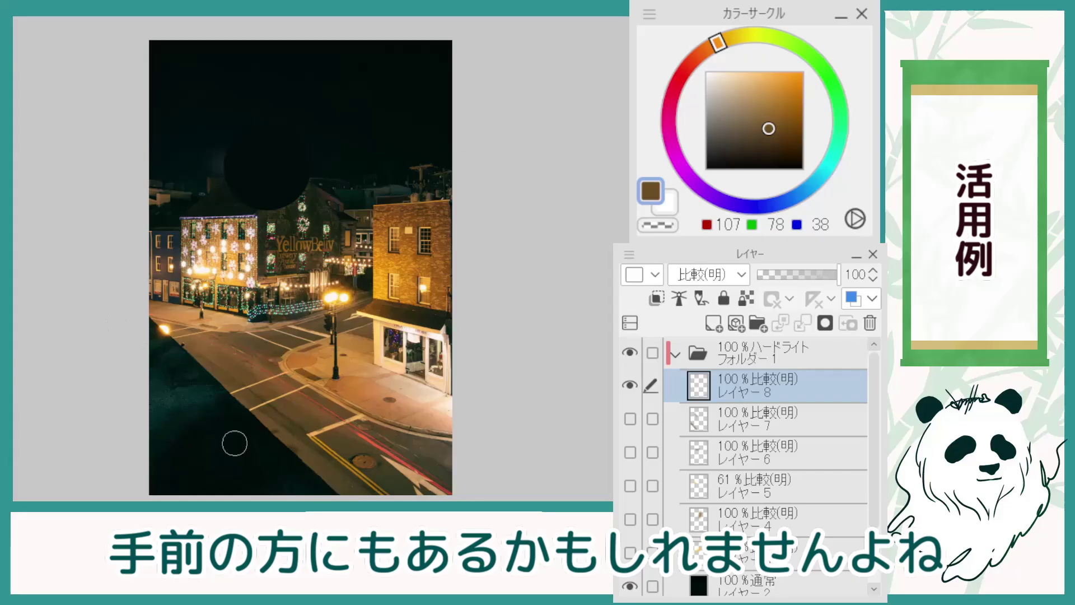
# Step: Paint sampled street lamp orange, RGB 241, 160, 29, on the sphere's lower front on a new 比較(明) layer, and show all hidden light layers
pyautogui.keyDown('alt'); pyautogui.click(348, 296); pyautogui.keyUp('alt')
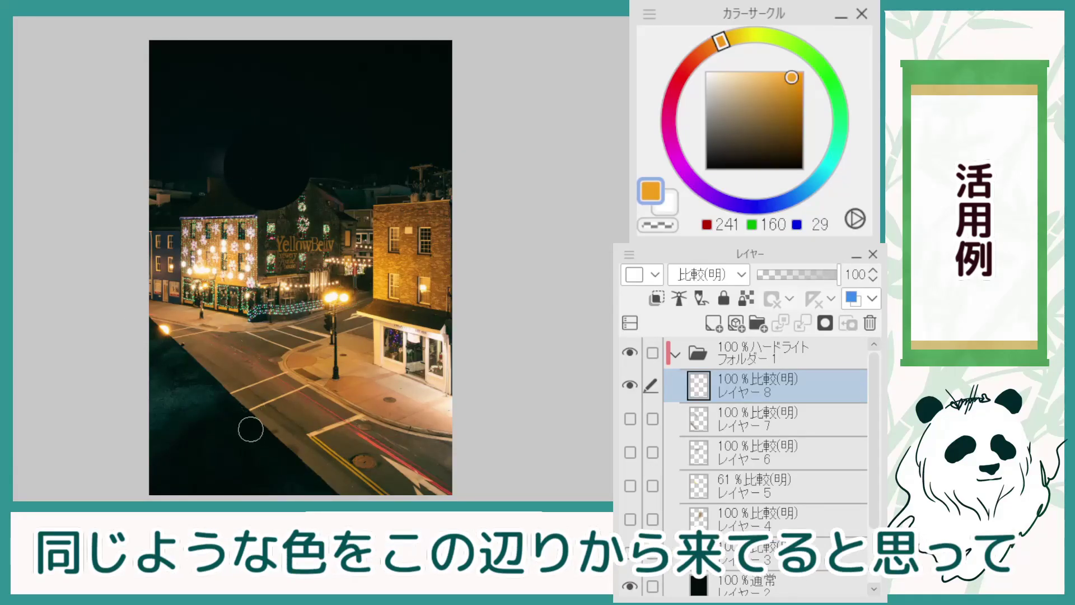
pyautogui.moveTo(253, 213)
pyautogui.mouseDown()
pyautogui.moveTo(239, 178)
pyautogui.moveTo(277, 164)
pyautogui.moveTo(269, 175)
pyautogui.moveTo(294, 184)
pyautogui.mouseUp()
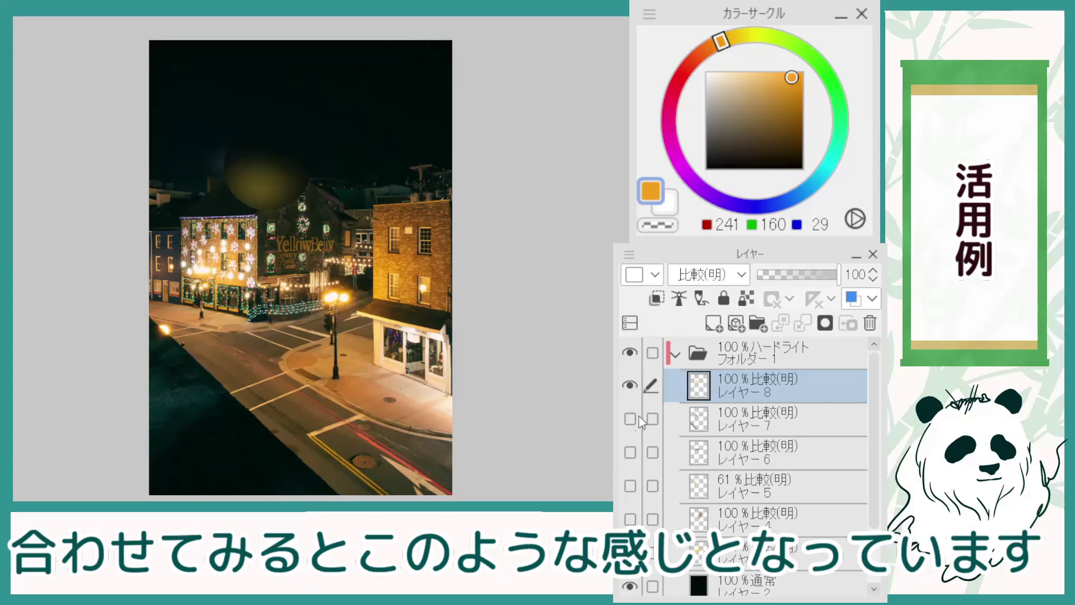
pyautogui.moveTo(637, 428); pyautogui.dragTo(631, 553)
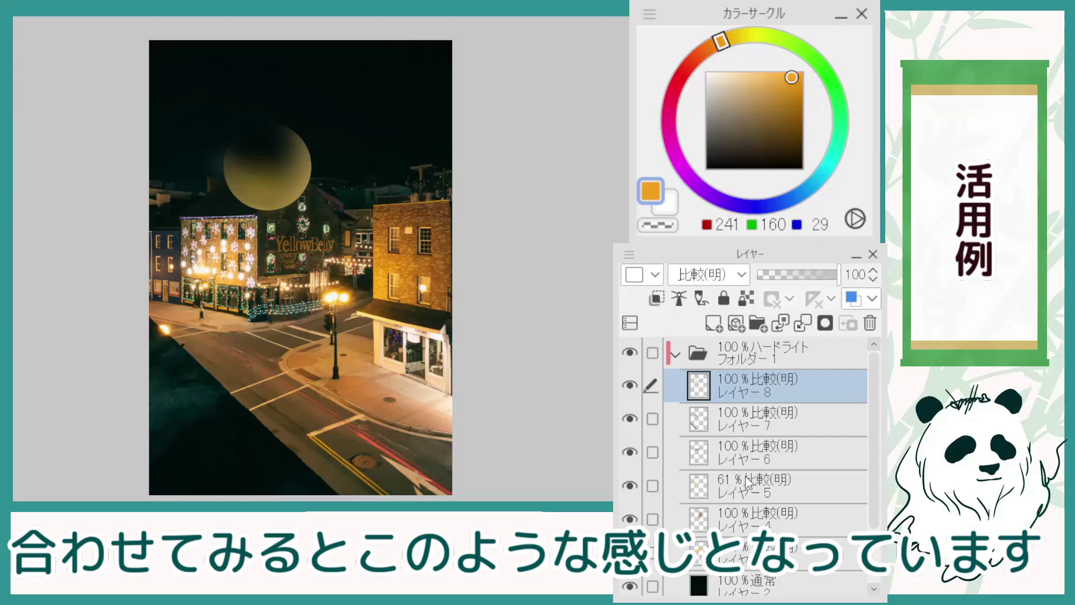
# Step: Add a new 通常 layer clipped to the sphere's レイヤー 1, beneath the Hard Light folder
pyautogui.scroll(-2, 748, 481)
pyautogui.click(756, 546)
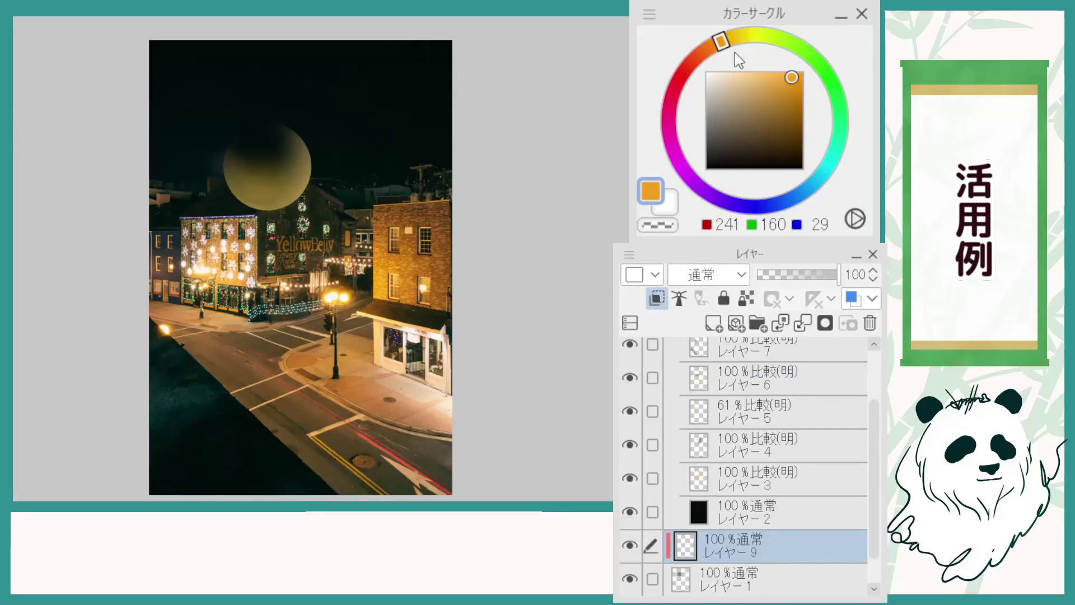